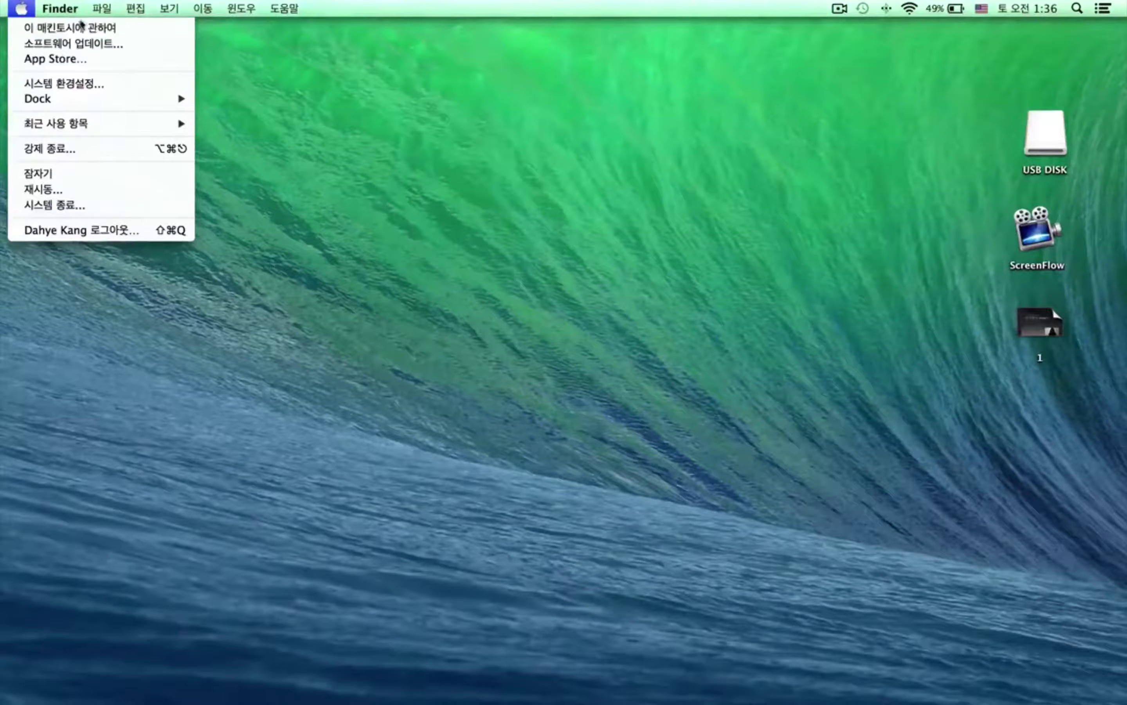
View the Mac's version and hardware summary in the 이 매킨토시에 관하여 window, shift the window slightly, and close it
{"action": "left_click", "coordinate": [48, 29]}
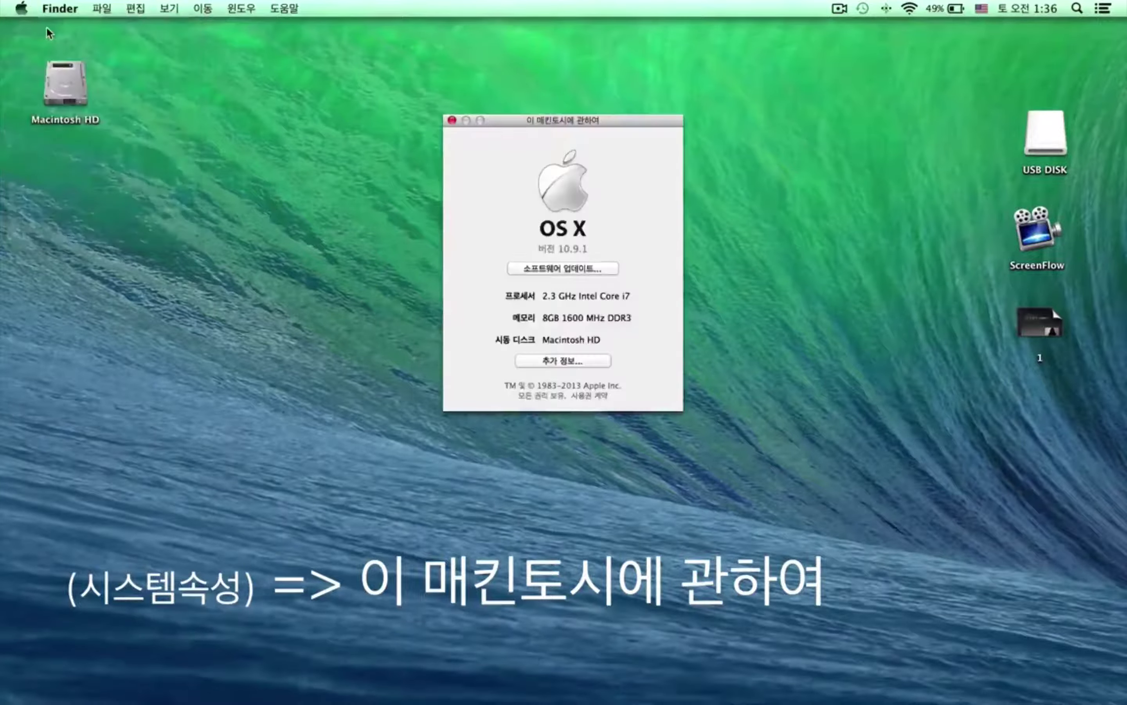
{"action": "left_click_drag", "start_coordinate": [547, 120], "coordinate": [507, 144]}
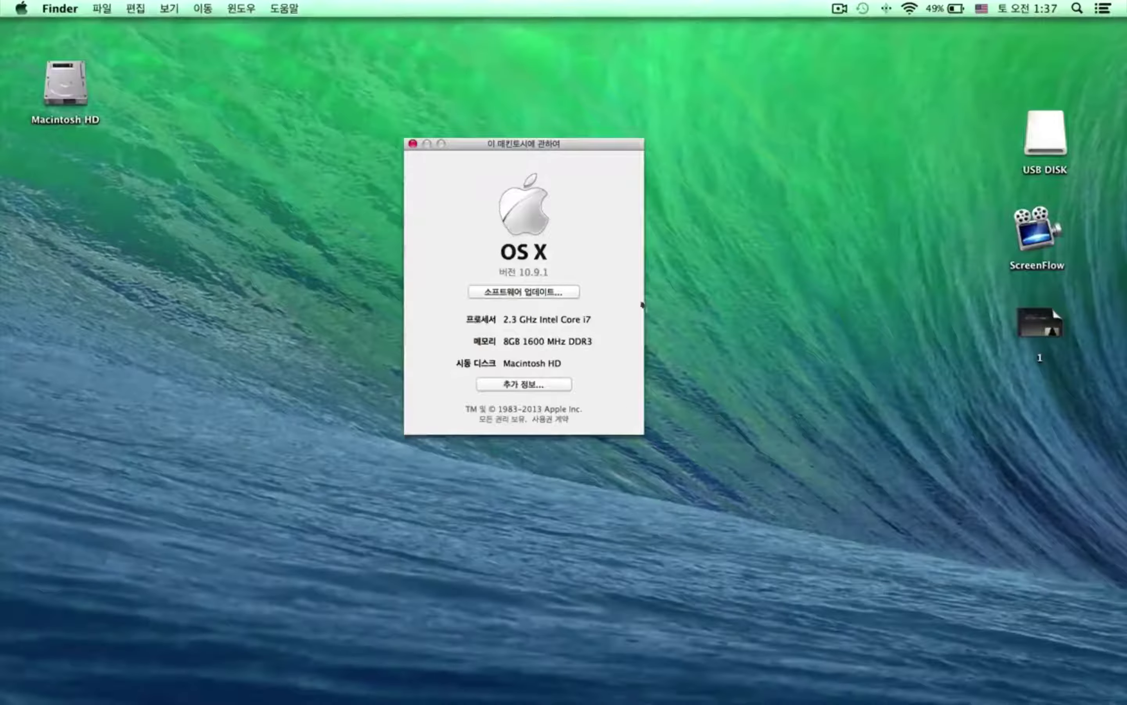
{"action": "left_click", "coordinate": [413, 144]}
Open the 사운드 settings in 시스템 환경설정 and lower the output volume slightly
{"action": "left_click", "coordinate": [20, 9]}
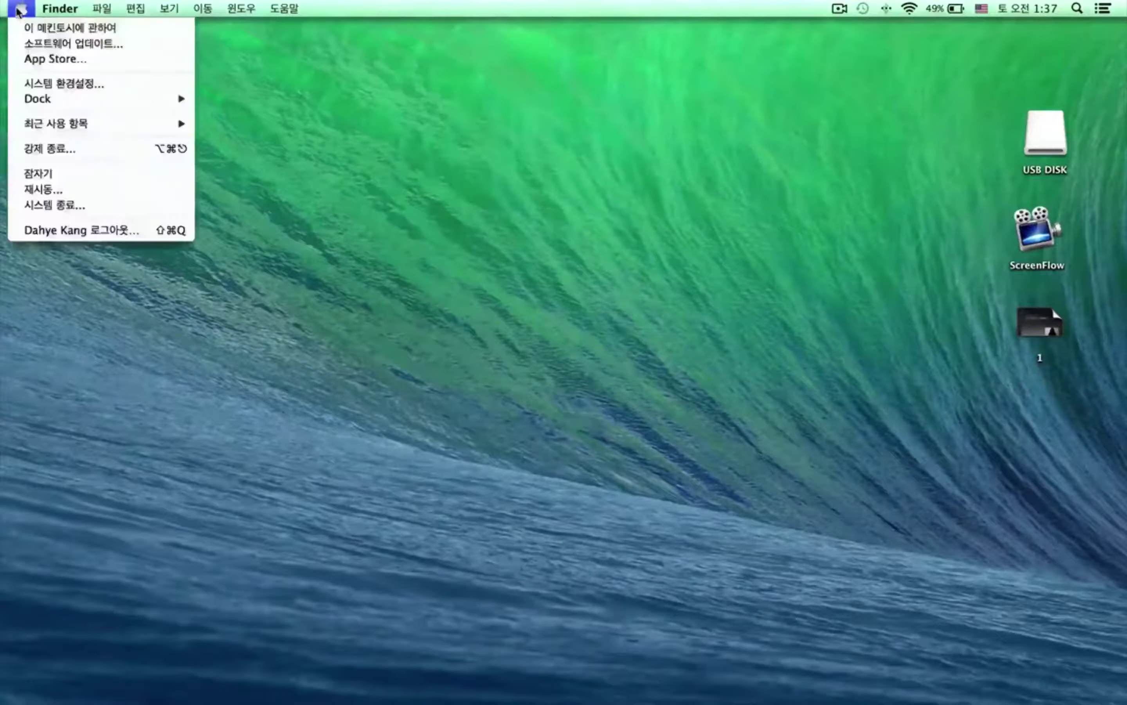
{"action": "left_click", "coordinate": [82, 83]}
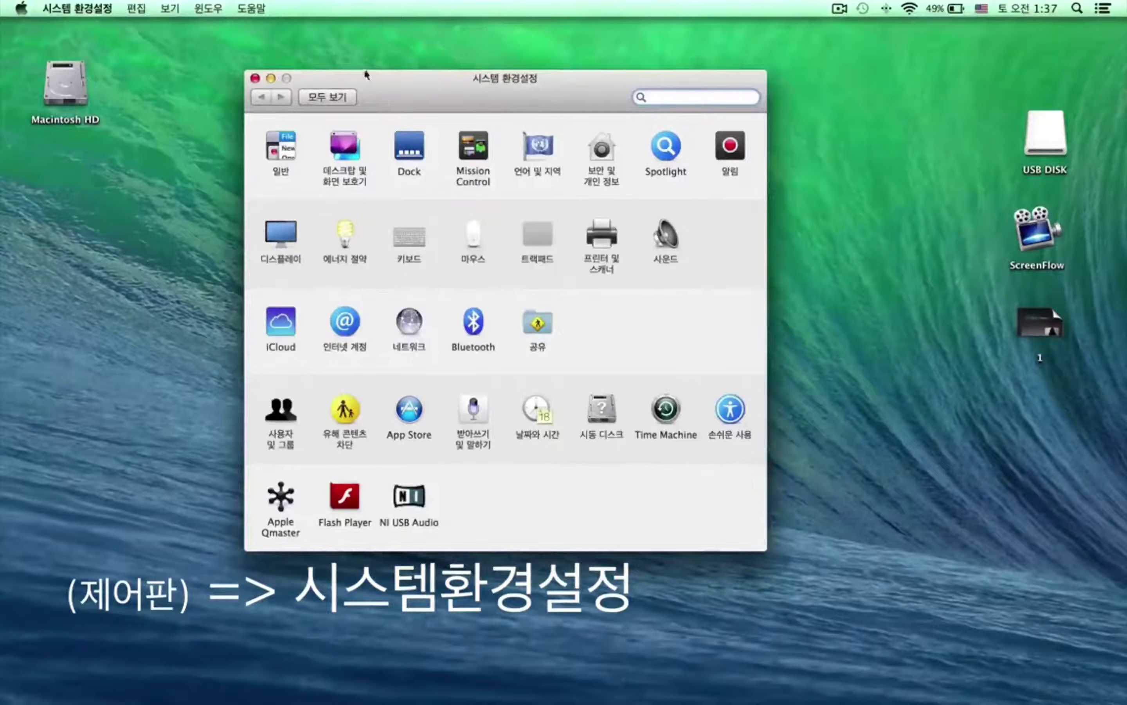
{"action": "left_click_drag", "start_coordinate": [430, 88], "coordinate": [391, 82]}
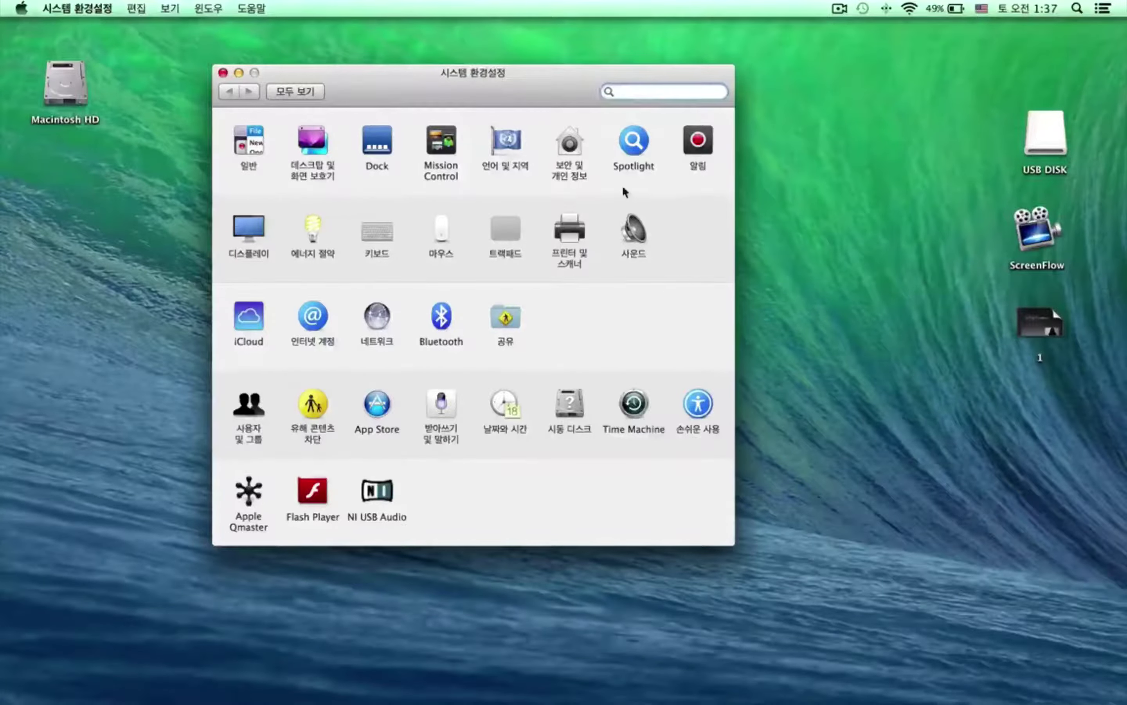
{"action": "left_click", "coordinate": [632, 227]}
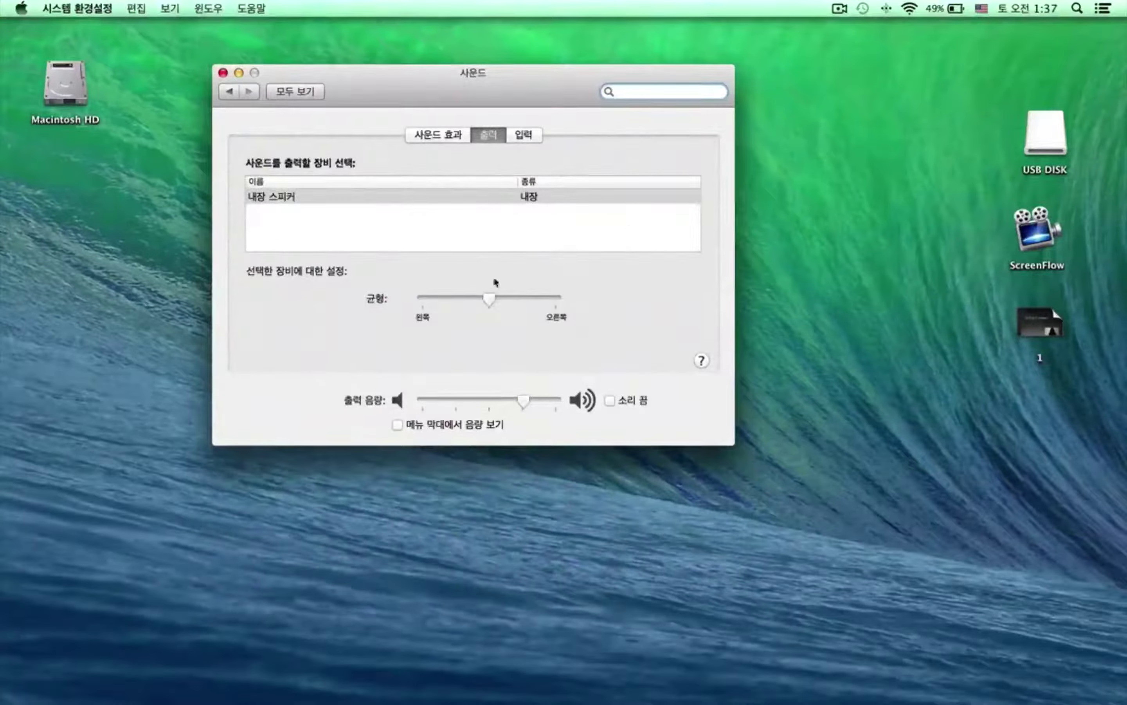
{"action": "mouse_move", "coordinate": [515, 408]}
{"action": "left_mouse_down"}
{"action": "mouse_move", "coordinate": [471, 406]}
{"action": "mouse_move", "coordinate": [515, 404]}
{"action": "left_mouse_up"}
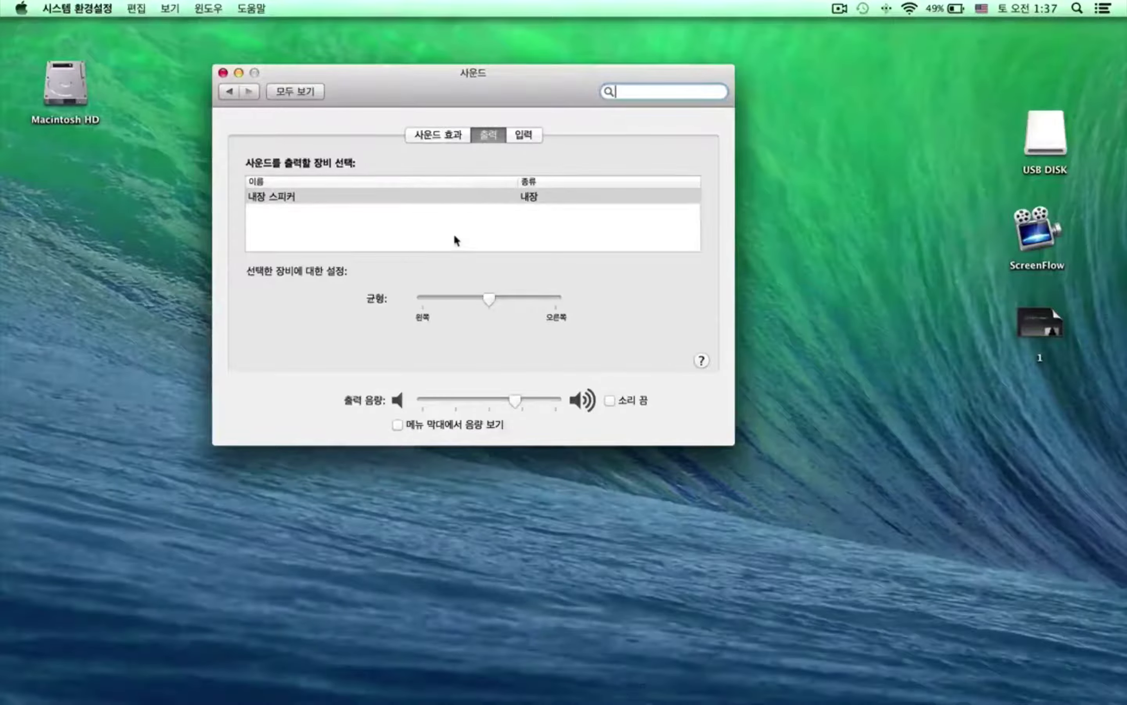
Check the sound input device settings, return to the output settings, and close the preferences window
{"action": "left_click", "coordinate": [521, 136]}
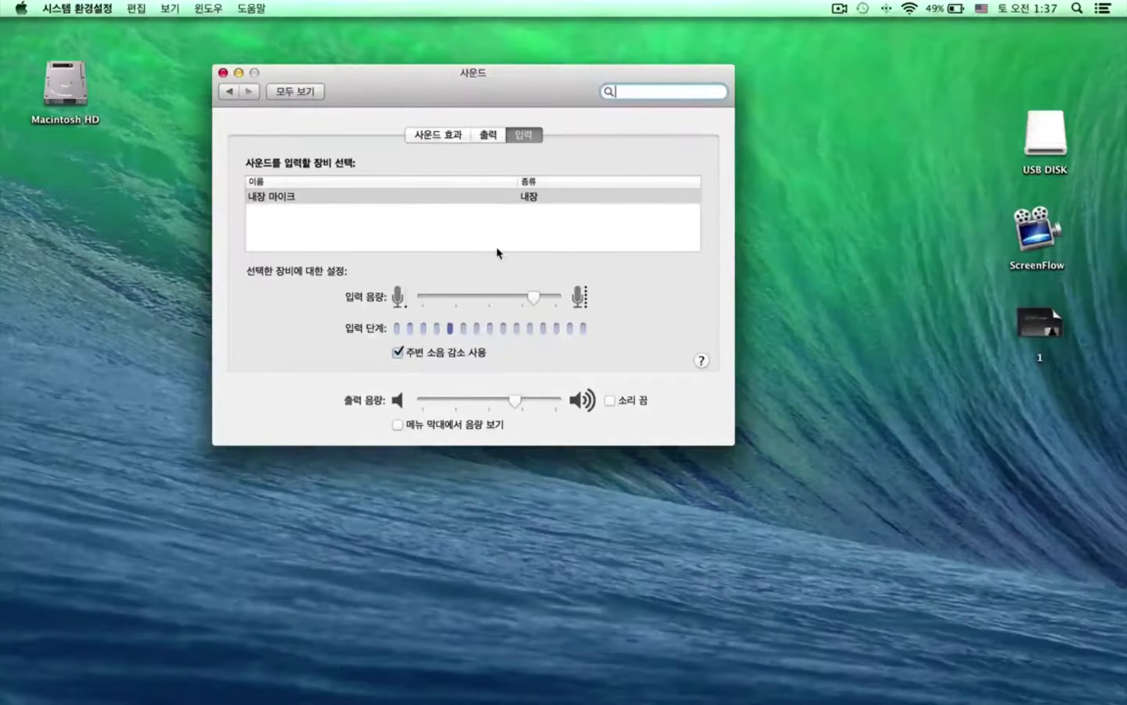
{"action": "left_click", "coordinate": [489, 135]}
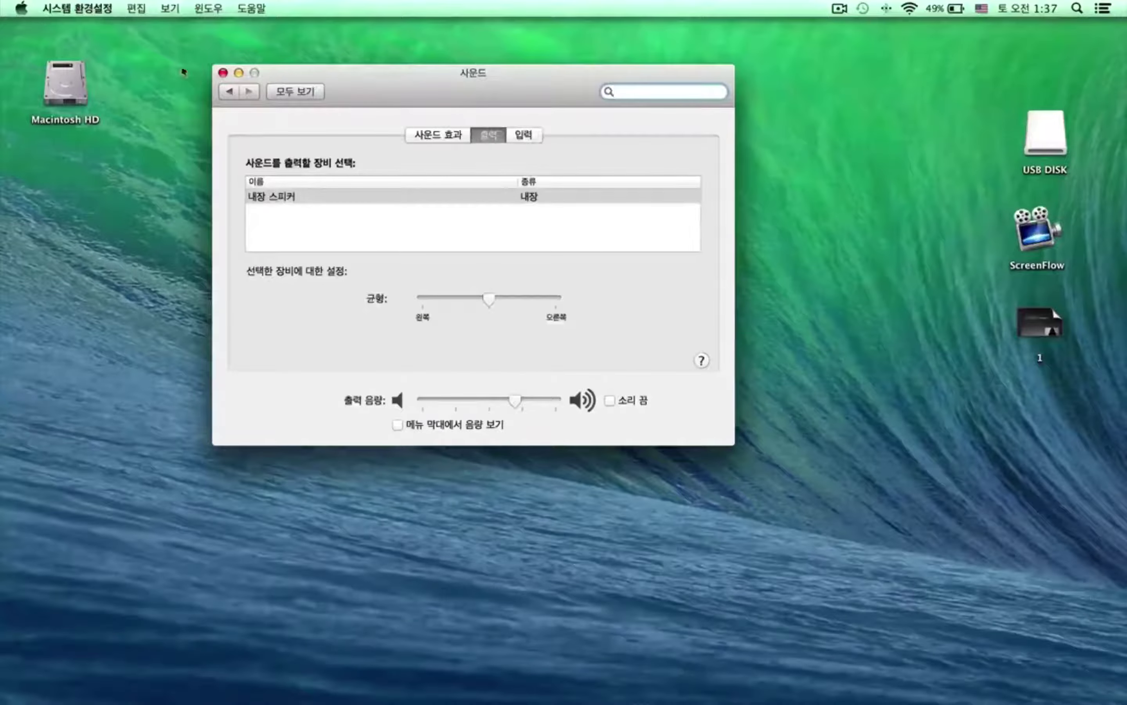
{"action": "left_click", "coordinate": [223, 73]}
Try to move English above 한국어 in the preferred languages of the 언어 및 지역 settings, closing the preferences at the end
{"action": "left_click", "coordinate": [17, 9]}
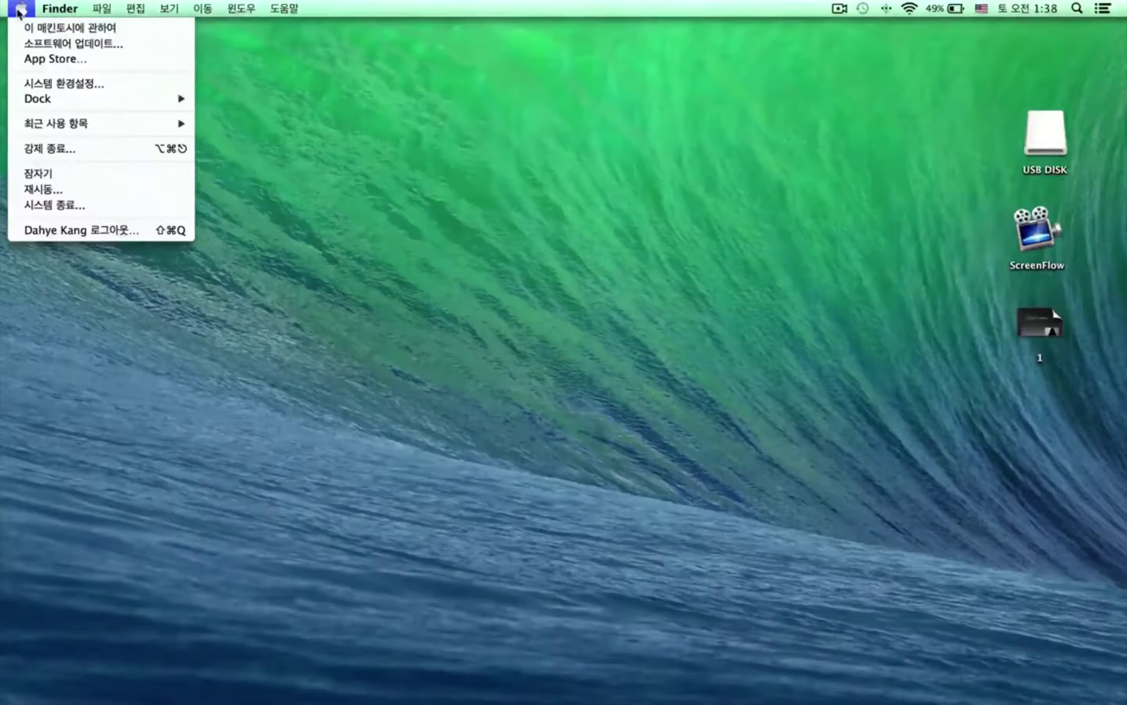
{"action": "left_click", "coordinate": [64, 83]}
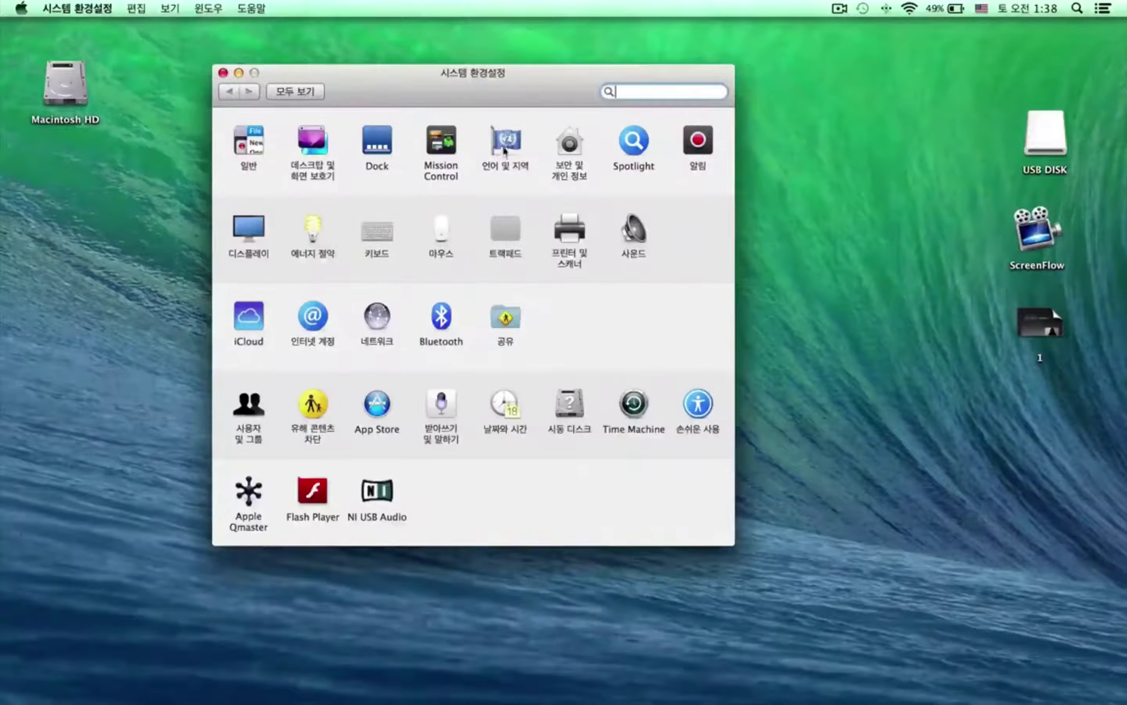
{"action": "left_click", "coordinate": [510, 137]}
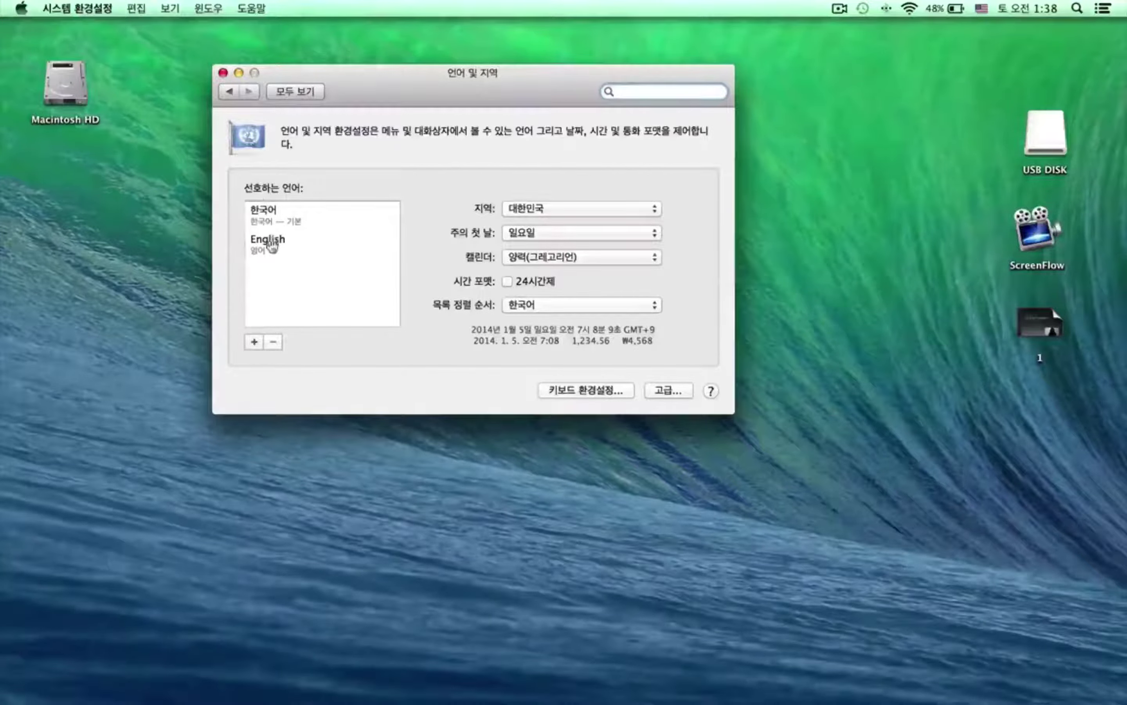
{"action": "left_click_drag", "start_coordinate": [272, 242], "coordinate": [269, 216]}
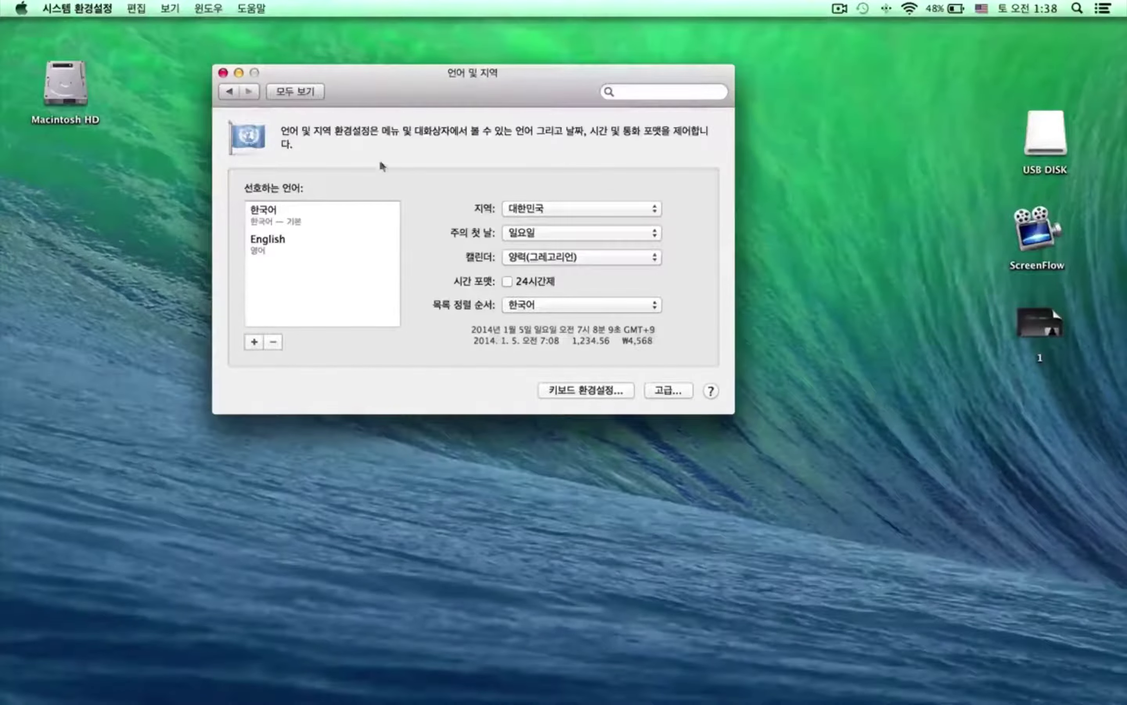
{"action": "left_click", "coordinate": [223, 73]}
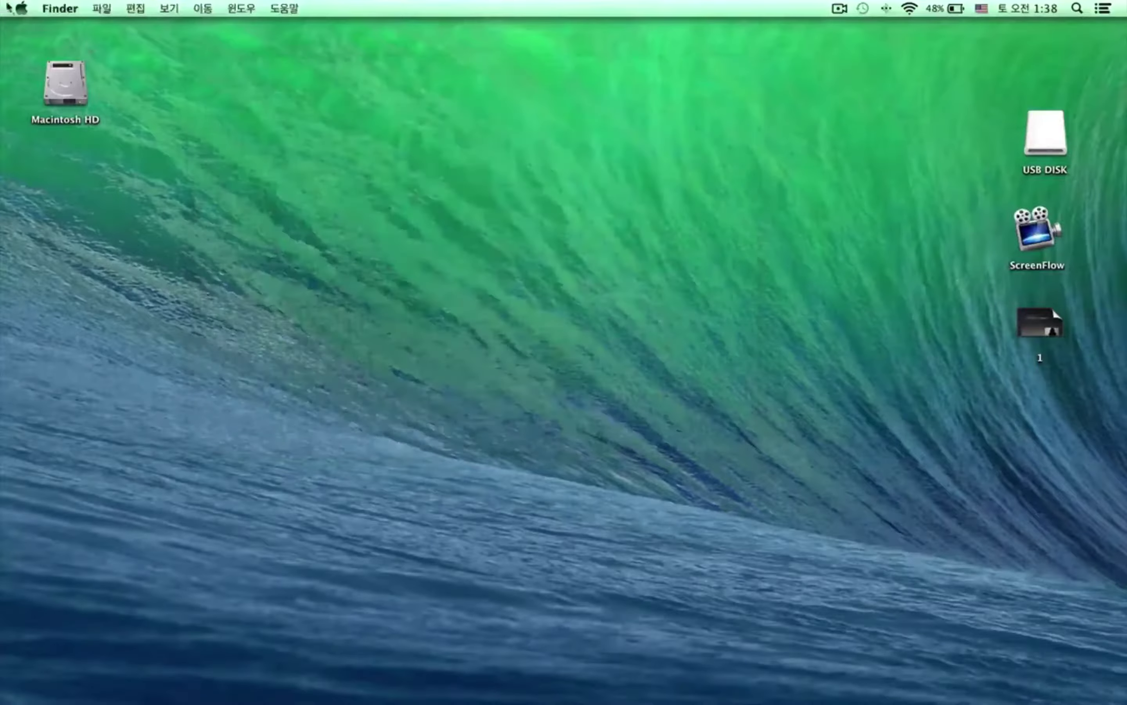
Look over all the categories in 시스템 환경설정 and close the window
{"action": "left_click", "coordinate": [27, 10]}
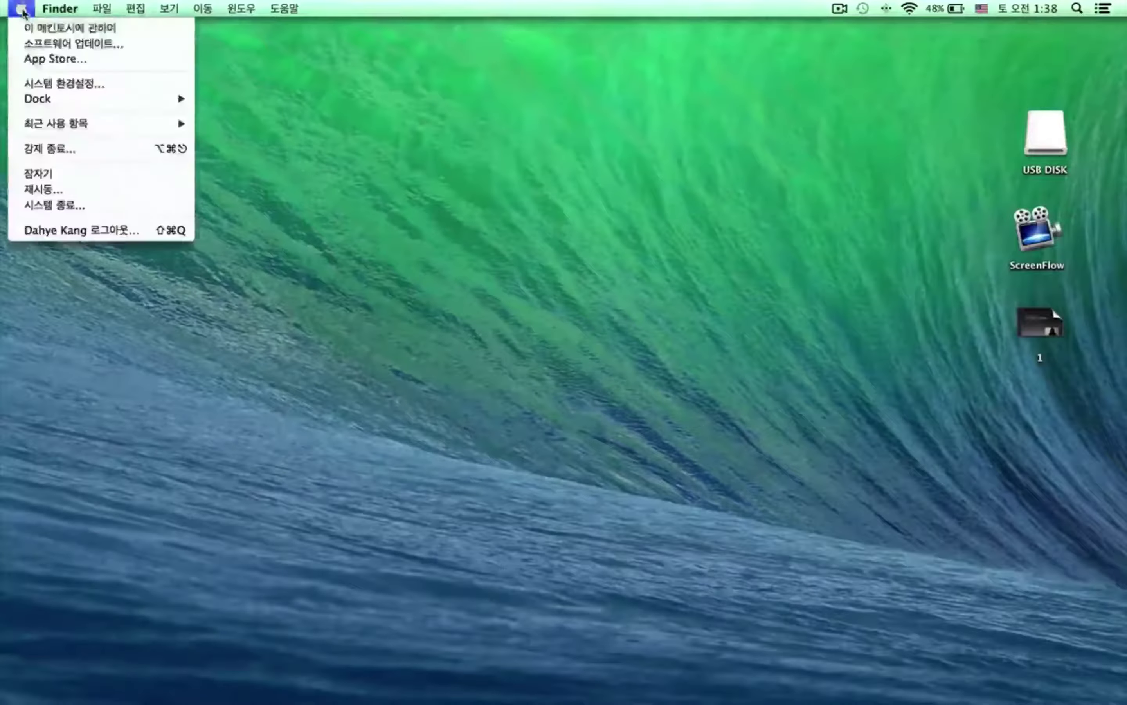
{"action": "left_click", "coordinate": [32, 84]}
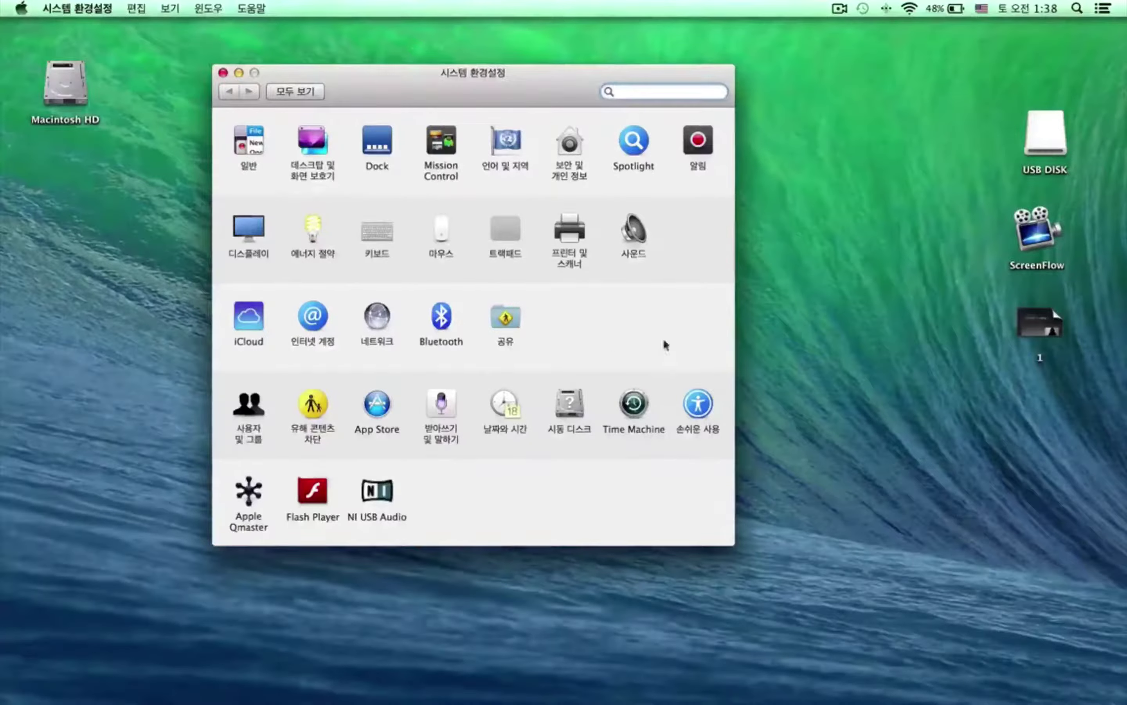
{"action": "left_click", "coordinate": [223, 73]}
{"action": "left_click", "coordinate": [22, 8]}
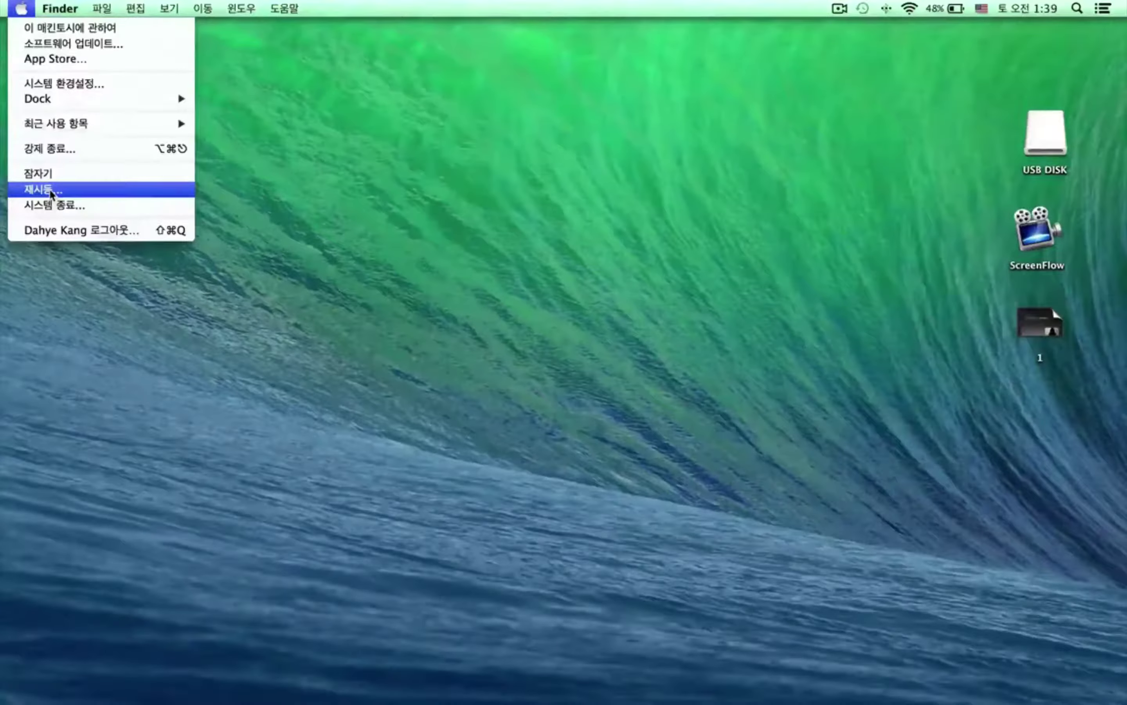
{"action": "left_click", "coordinate": [344, 431]}
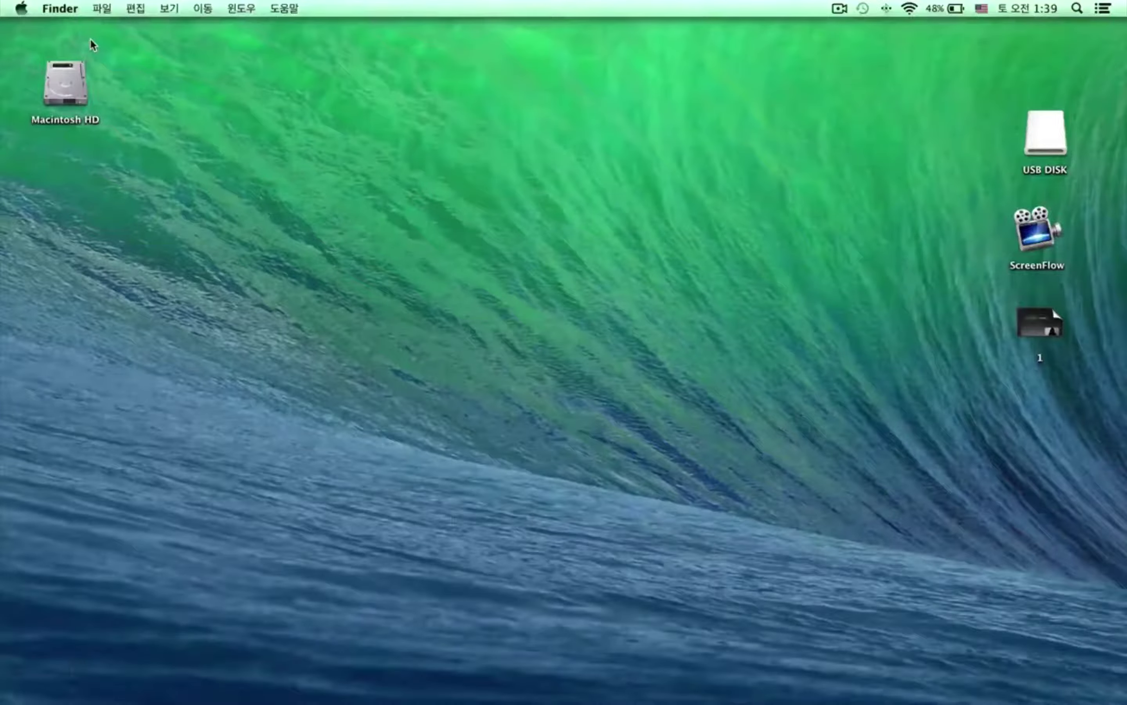
{"action": "left_click_drag", "start_coordinate": [27, 45], "coordinate": [120, 185]}
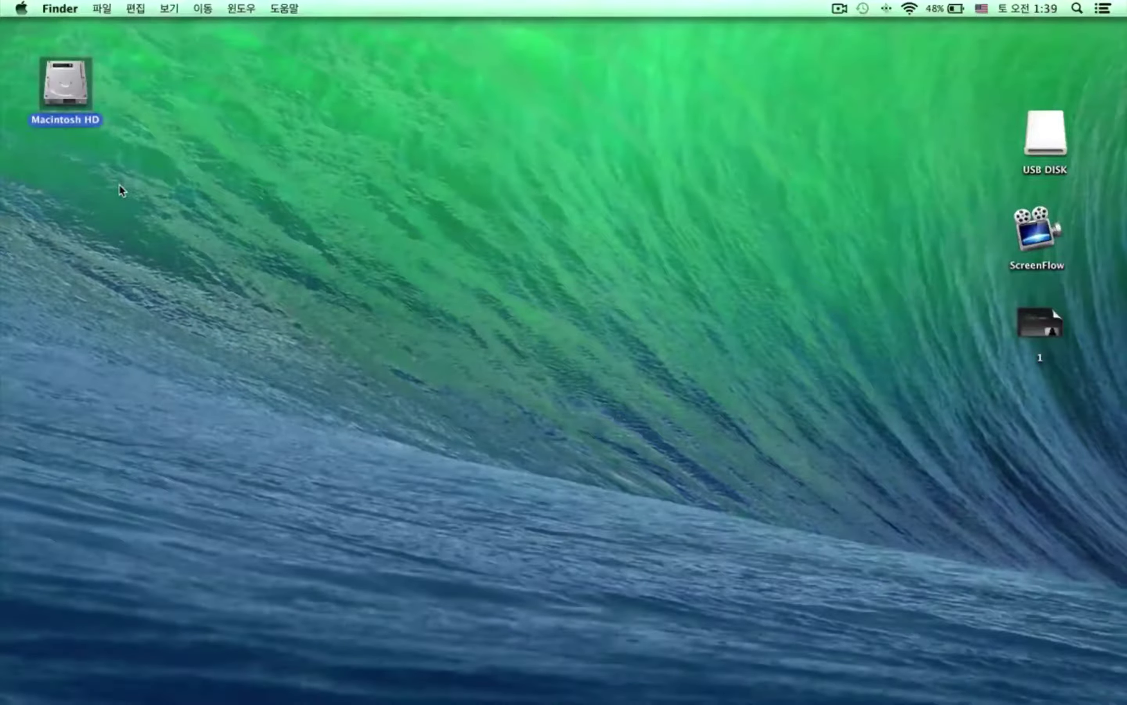
{"action": "left_click", "coordinate": [119, 185]}
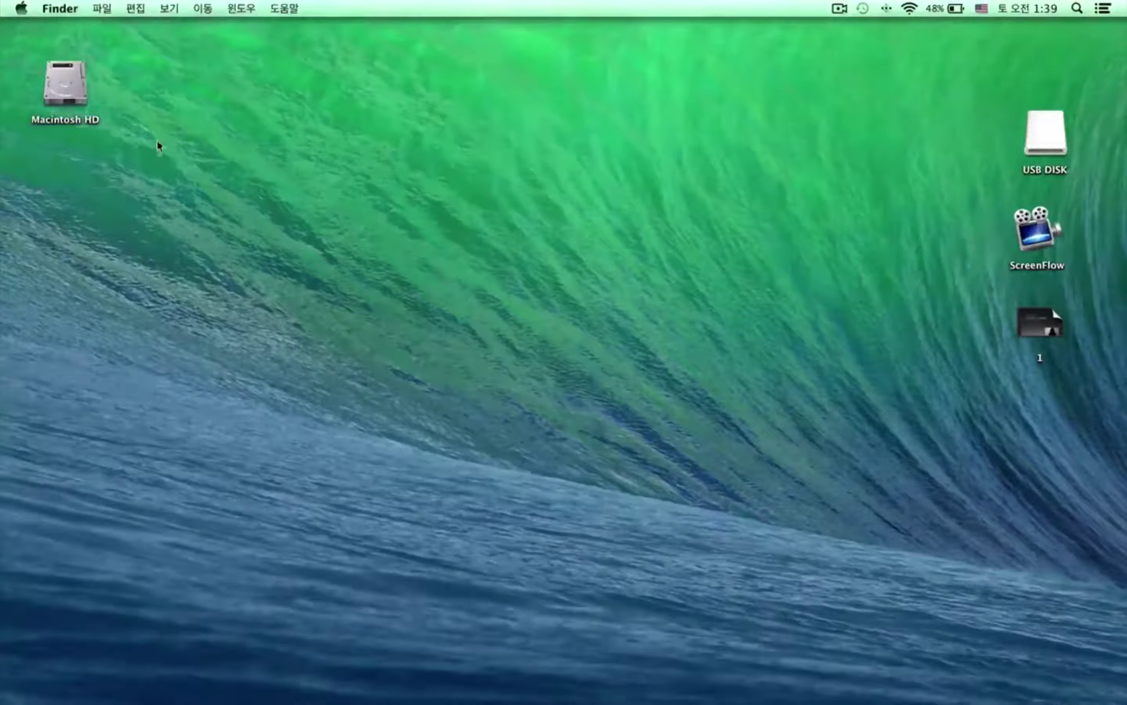
Open Macintosh HD and reorder the sidebar favorites so that 도큐멘트 sits directly below 데스크탑
{"action": "double_click", "coordinate": [53, 85]}
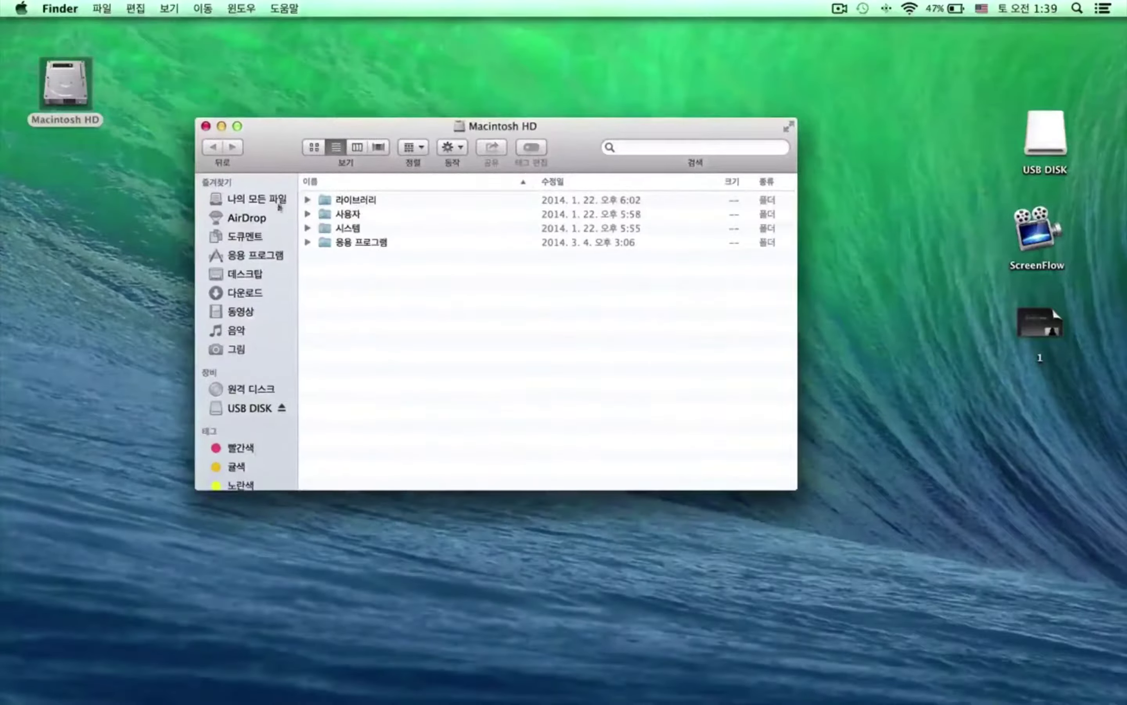
{"action": "left_click", "coordinate": [235, 235]}
{"action": "left_click_drag", "start_coordinate": [235, 234], "coordinate": [254, 271]}
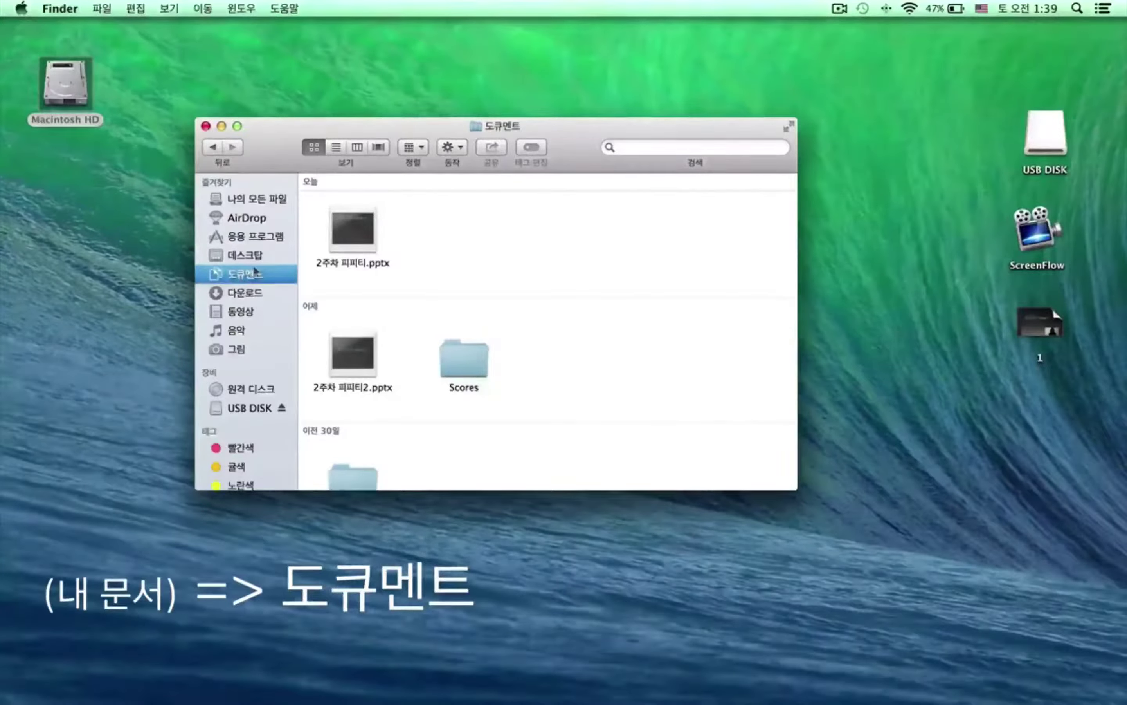
Browse the 응용 프로그램, 데스크탑, 다운로드, 동영상, 음악 and 그림 folders, and close the Macintosh HD window
{"action": "left_click", "coordinate": [253, 237]}
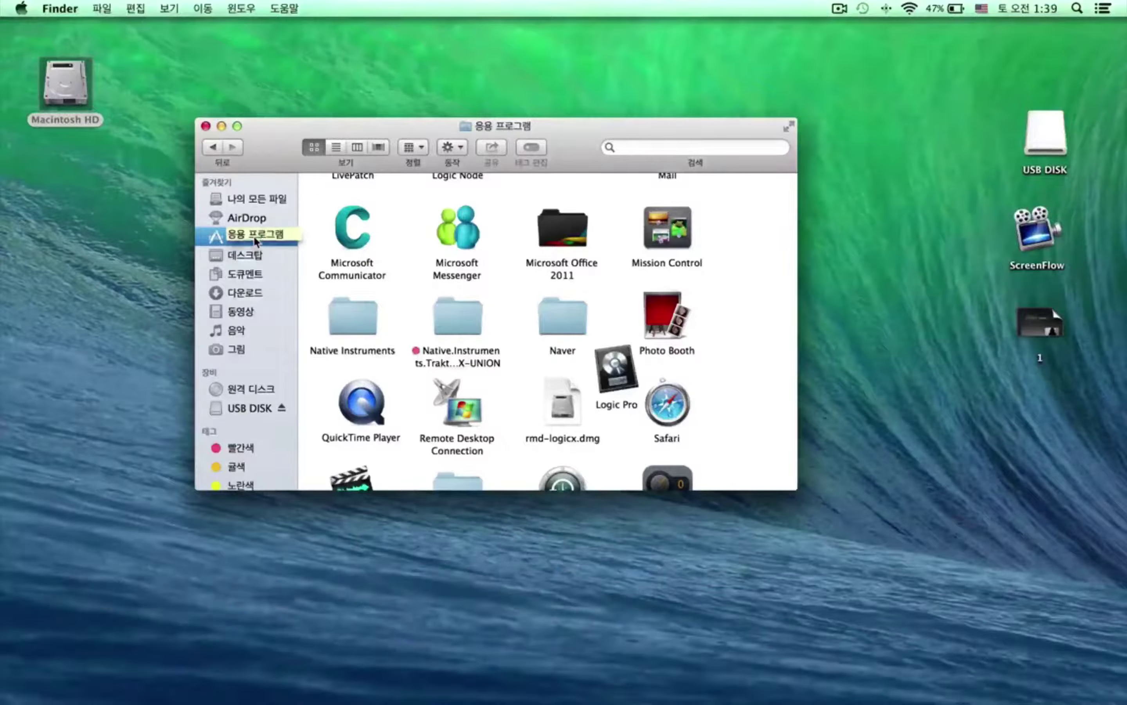
{"action": "left_click", "coordinate": [250, 255]}
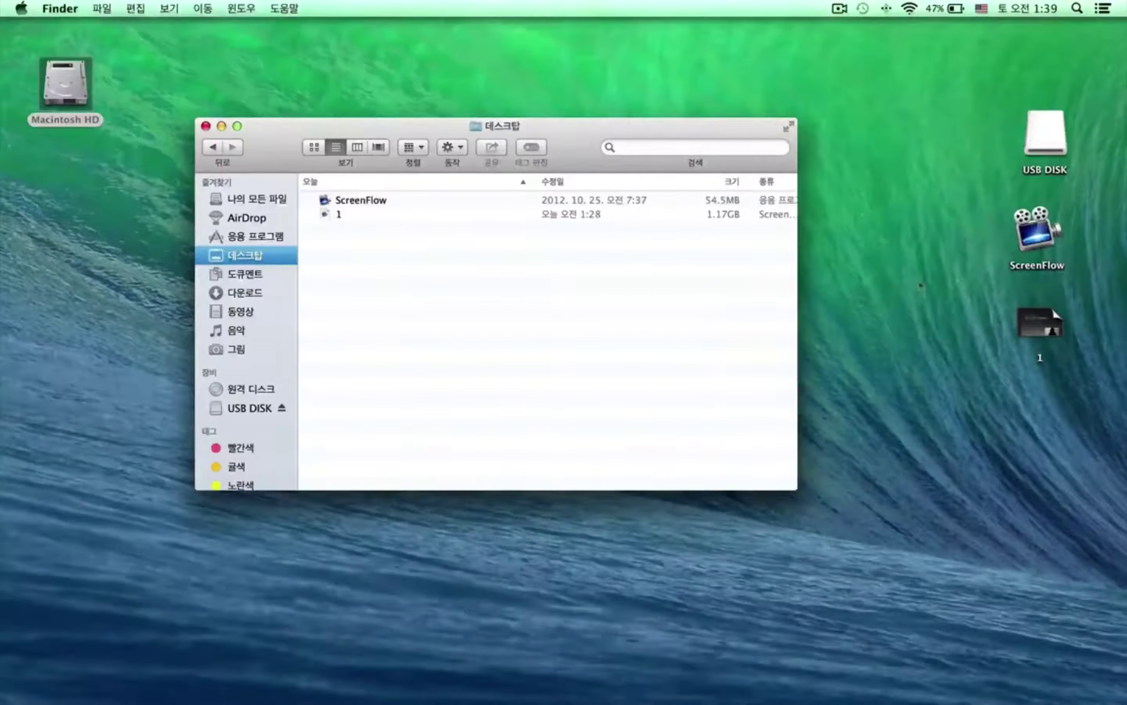
{"action": "left_click", "coordinate": [228, 293]}
{"action": "left_click", "coordinate": [230, 311]}
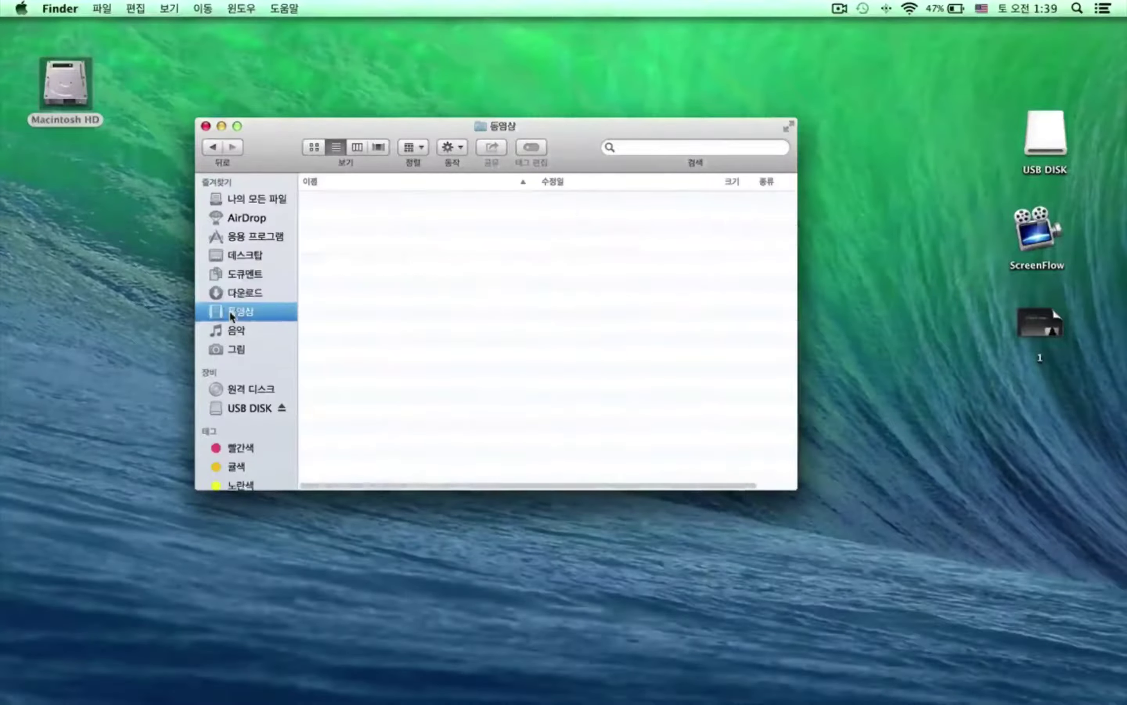
{"action": "left_click", "coordinate": [234, 328]}
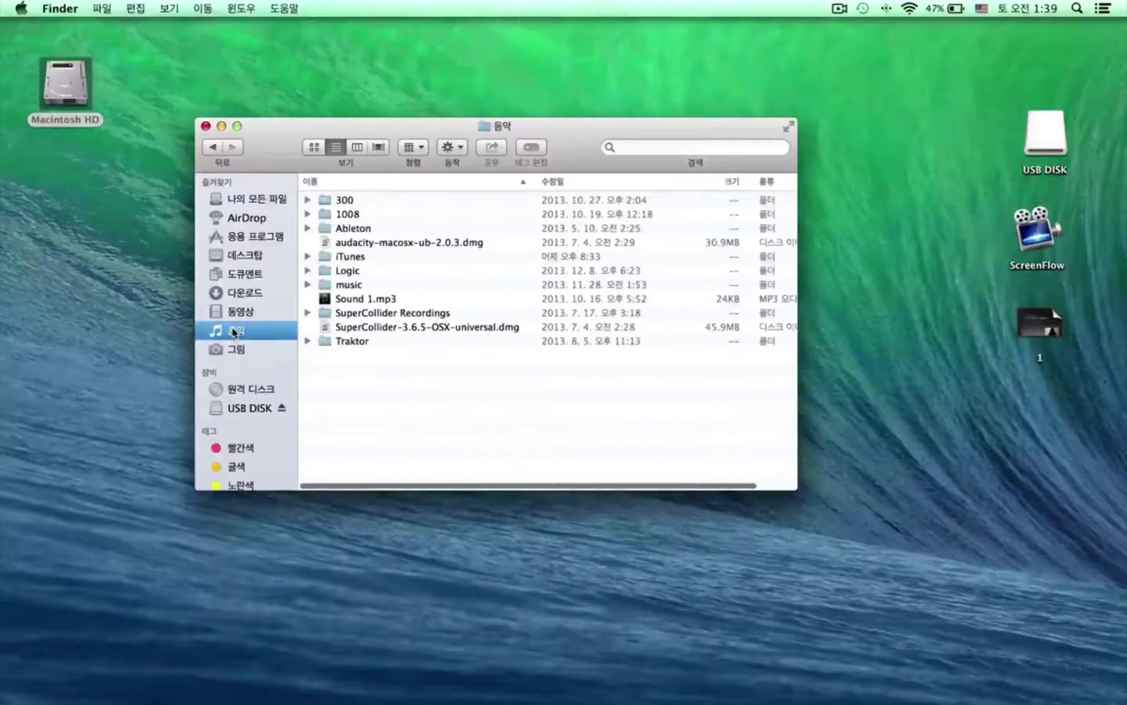
{"action": "left_click", "coordinate": [236, 350]}
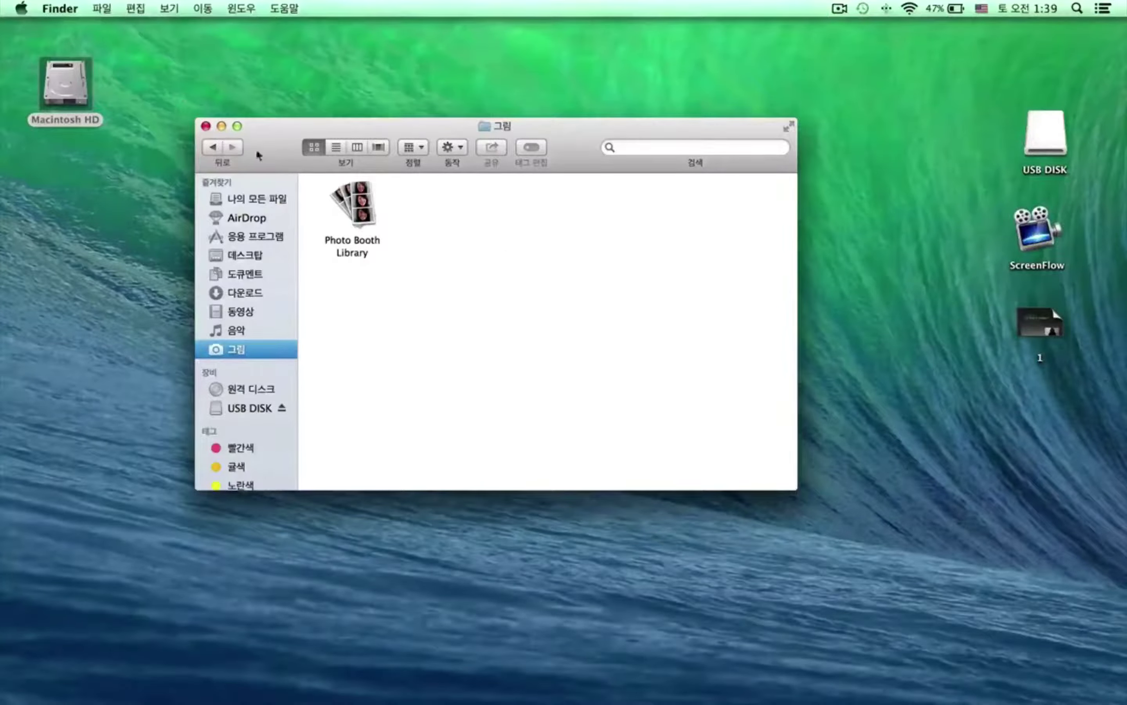
{"action": "left_click", "coordinate": [205, 127]}
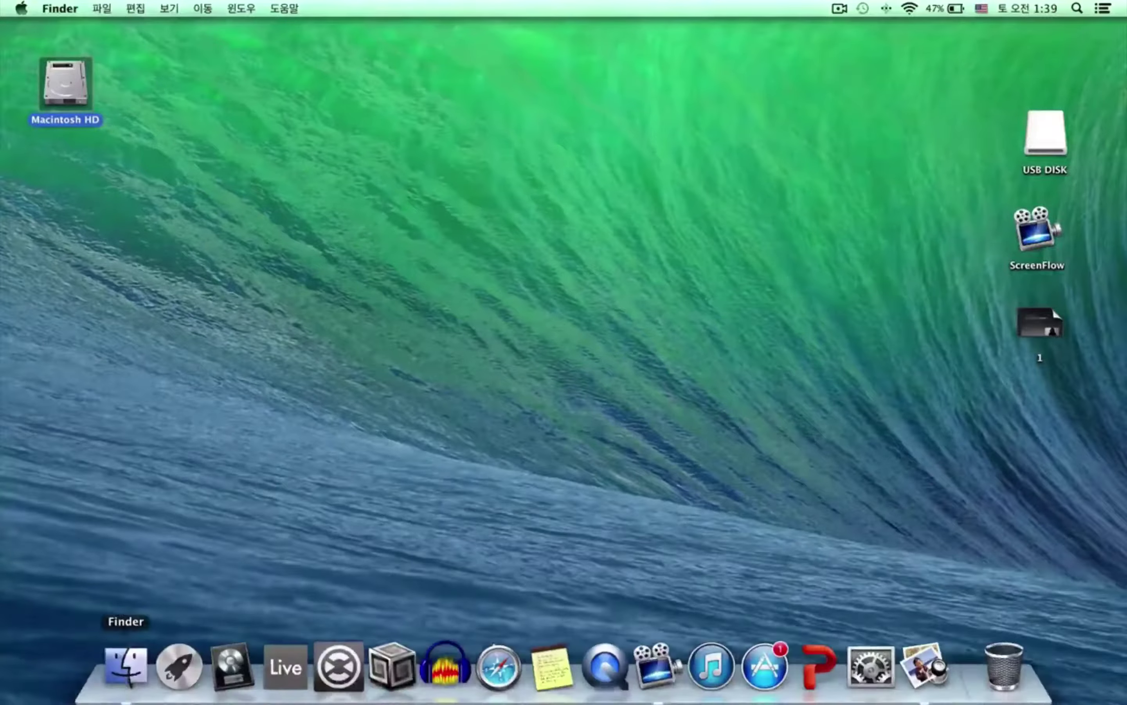
Open a new Finder window from the Dock, look through each favorite folder from 응용 프로그램 to 그림, and close it
{"action": "left_click", "coordinate": [130, 678]}
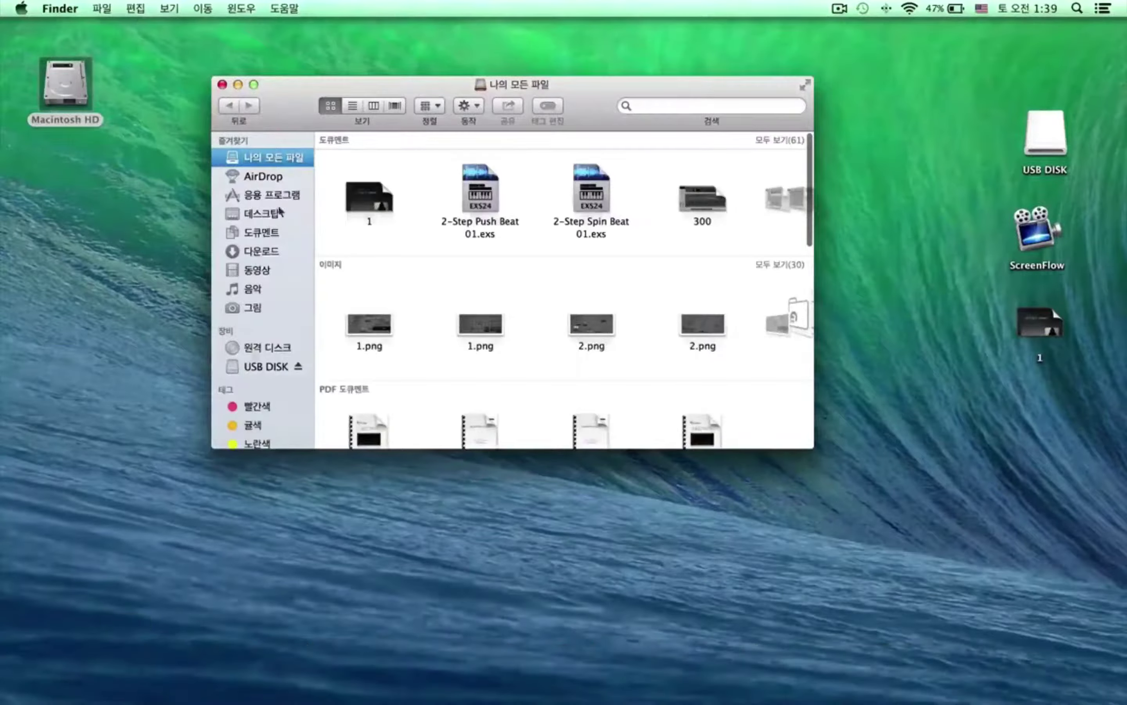
{"action": "left_click", "coordinate": [274, 195]}
{"action": "left_click", "coordinate": [256, 212]}
{"action": "left_click", "coordinate": [263, 232]}
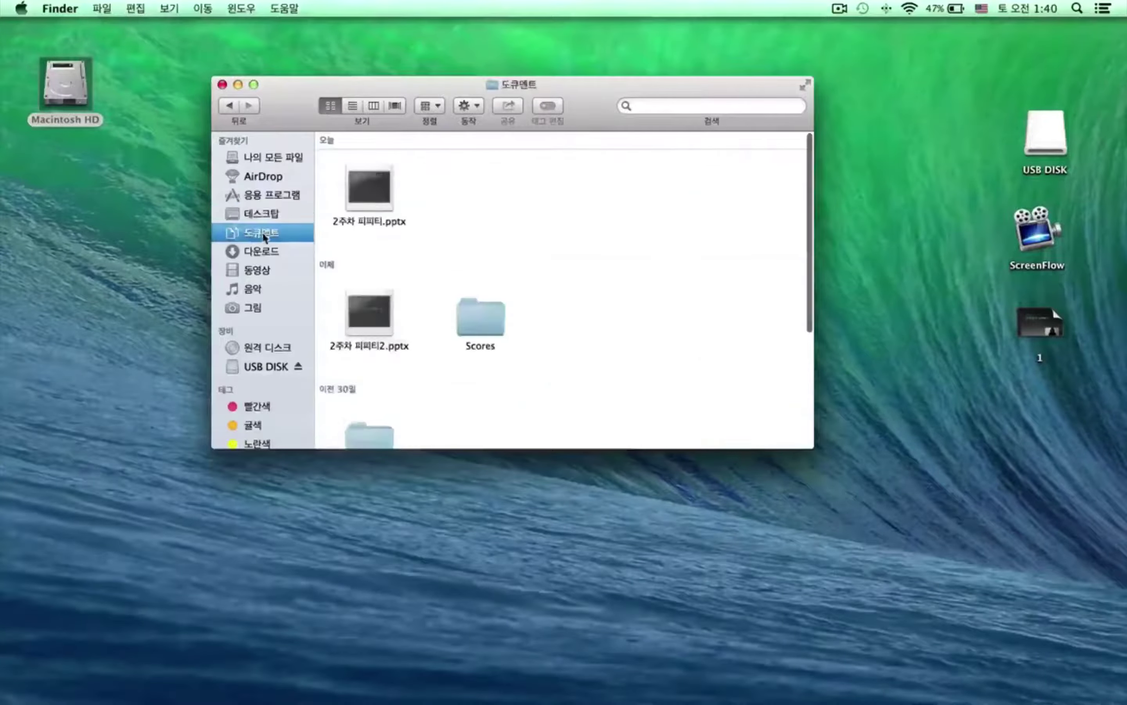
{"action": "left_click", "coordinate": [269, 251]}
{"action": "left_click", "coordinate": [257, 270]}
{"action": "left_click", "coordinate": [257, 289]}
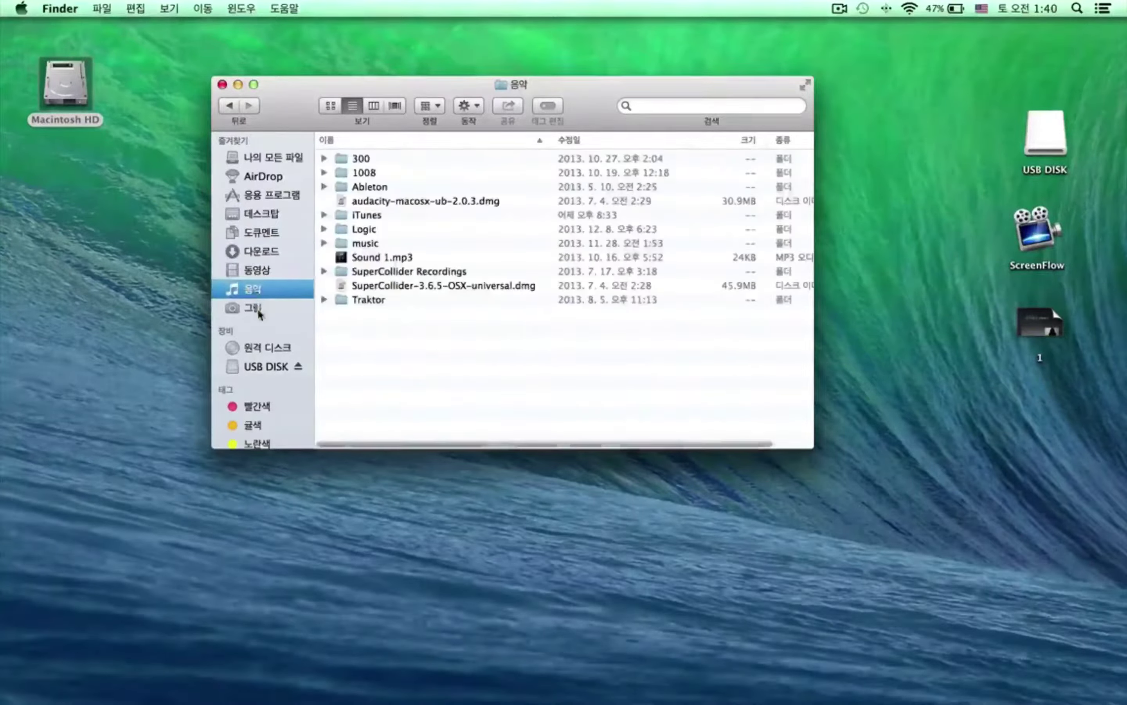
{"action": "left_click", "coordinate": [257, 309]}
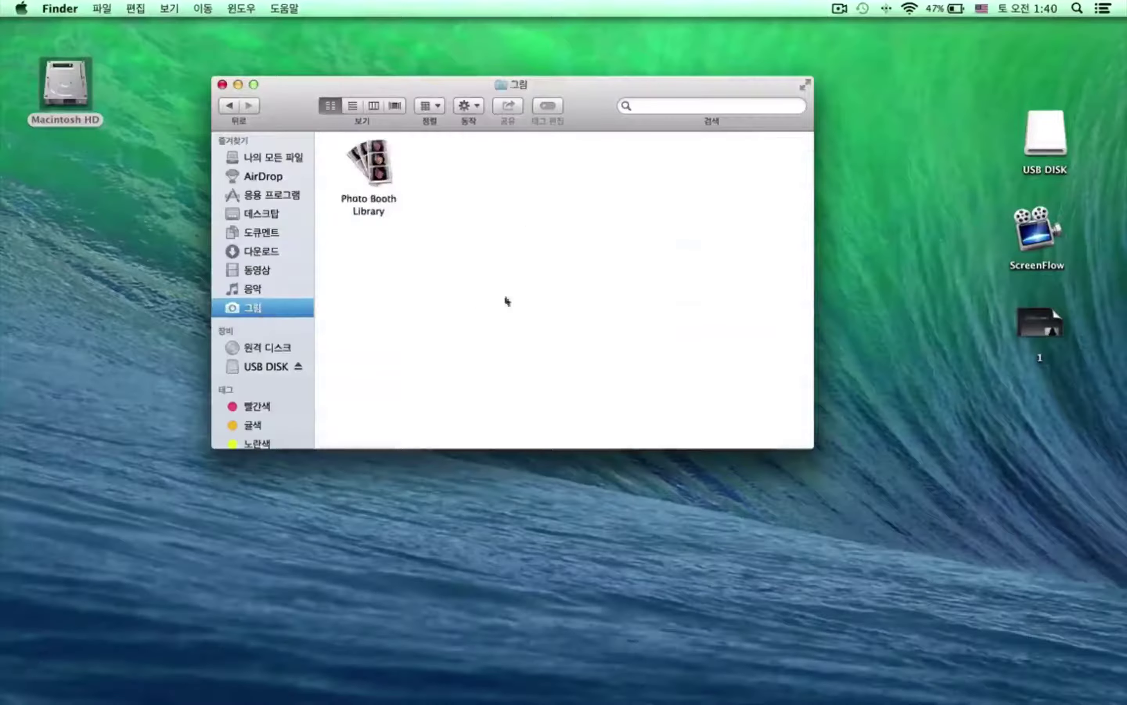
{"action": "left_click", "coordinate": [222, 85]}
Open Macintosh HD again and show the contents of the 응용 프로그램 folder
{"action": "mouse_move", "coordinate": [392, 666]}
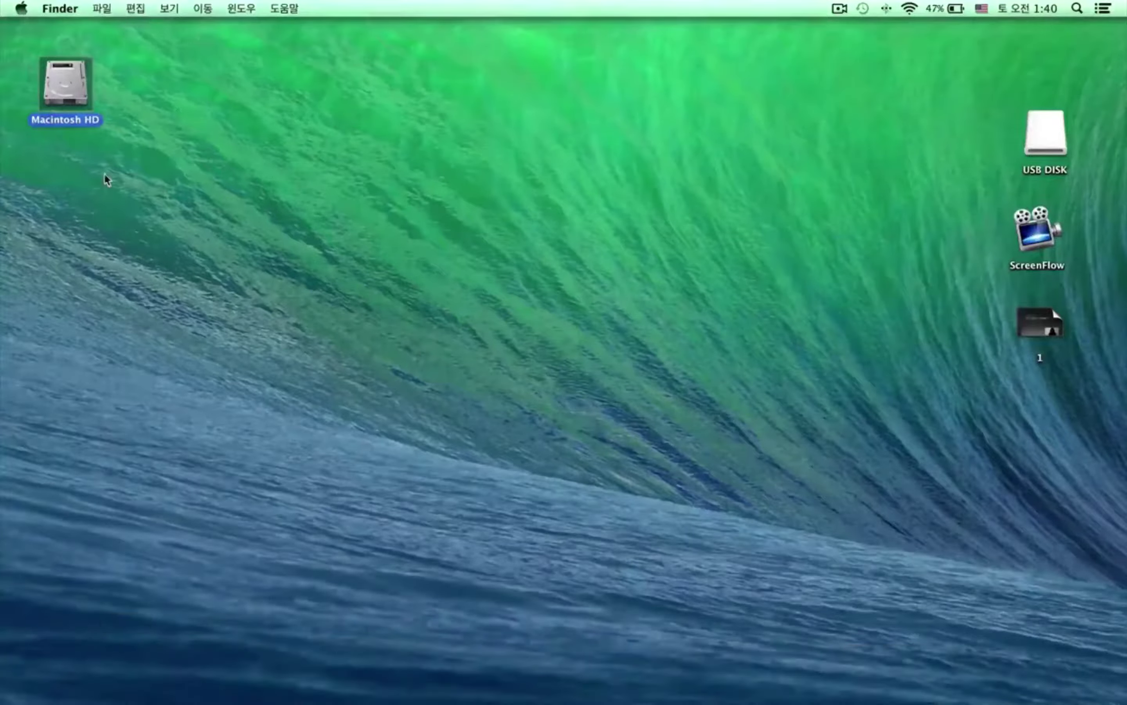
{"action": "double_click", "coordinate": [57, 86]}
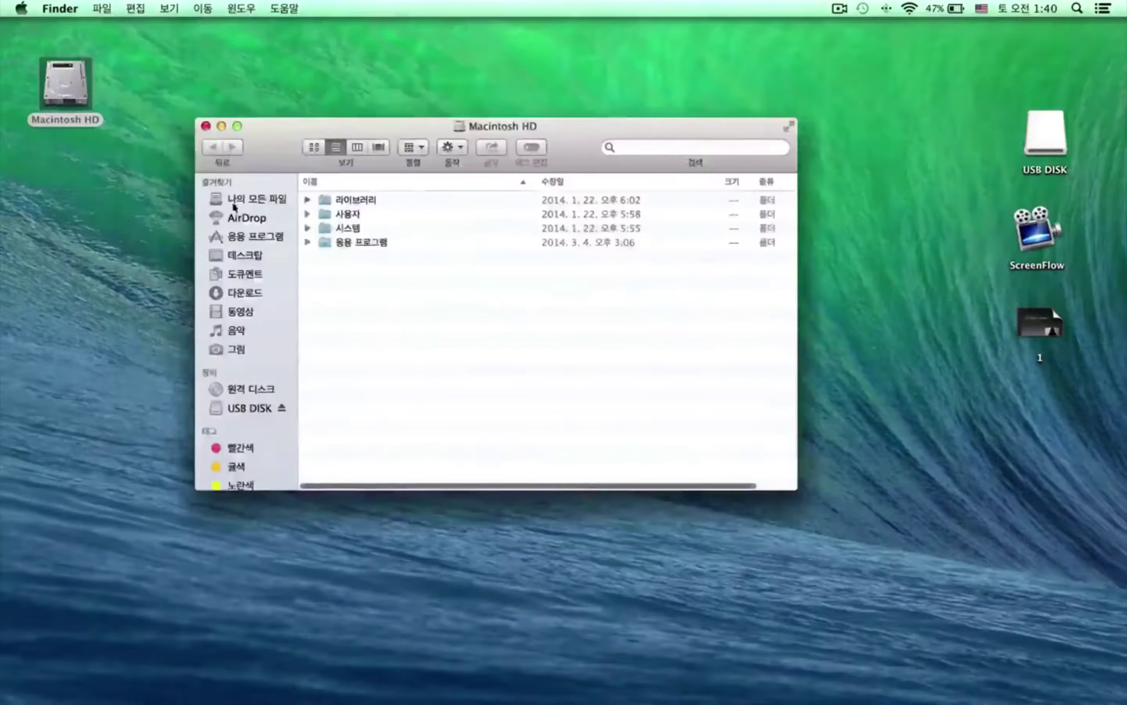
{"action": "left_click", "coordinate": [252, 236]}
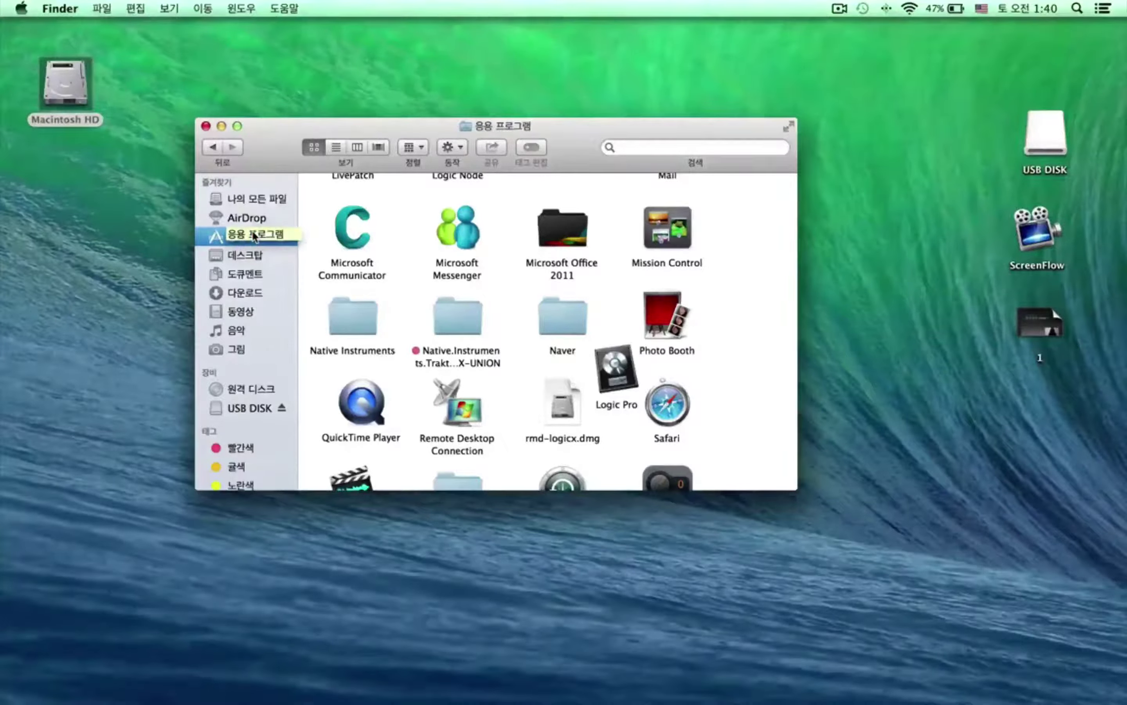
Move the Logic Pro icon slightly within the 응용 프로그램 folder and remove the 메모 icon from the Dock
{"action": "mouse_move", "coordinate": [630, 382]}
{"action": "left_mouse_down"}
{"action": "mouse_move", "coordinate": [484, 688]}
{"action": "mouse_move", "coordinate": [172, 680]}
{"action": "mouse_move", "coordinate": [258, 682]}
{"action": "mouse_move", "coordinate": [443, 503]}
{"action": "mouse_move", "coordinate": [620, 397]}
{"action": "mouse_move", "coordinate": [626, 364]}
{"action": "left_mouse_up"}
{"action": "mouse_move", "coordinate": [445, 667]}
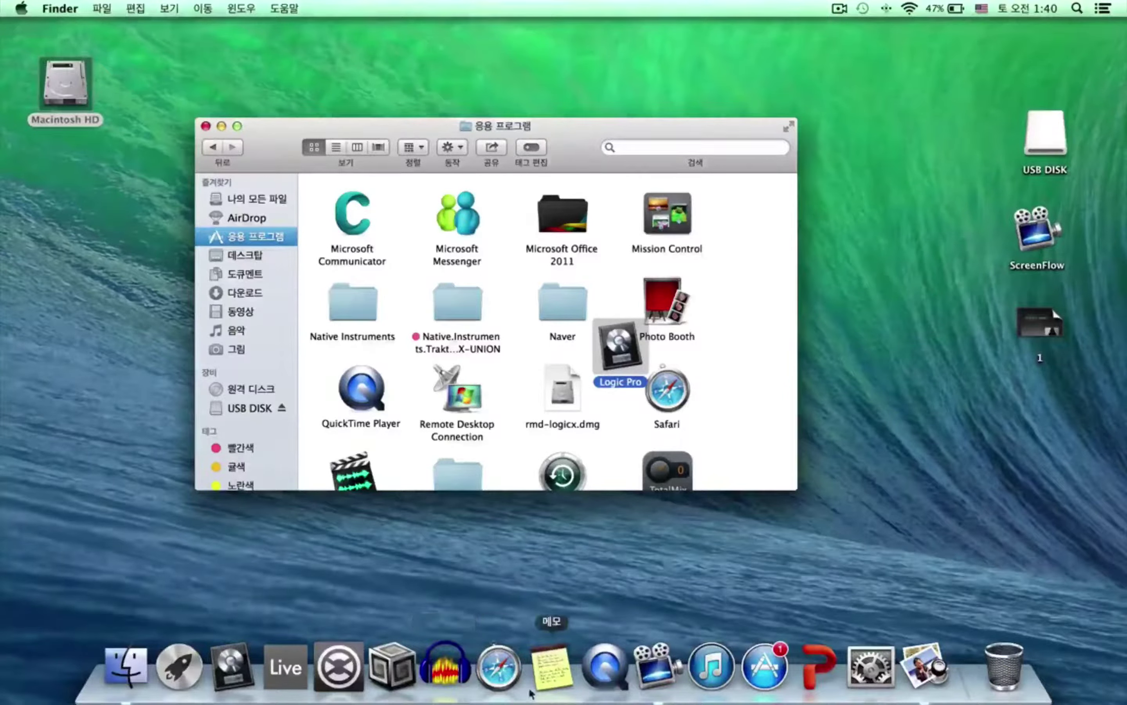
{"action": "left_click_drag", "start_coordinate": [542, 685], "coordinate": [972, 670]}
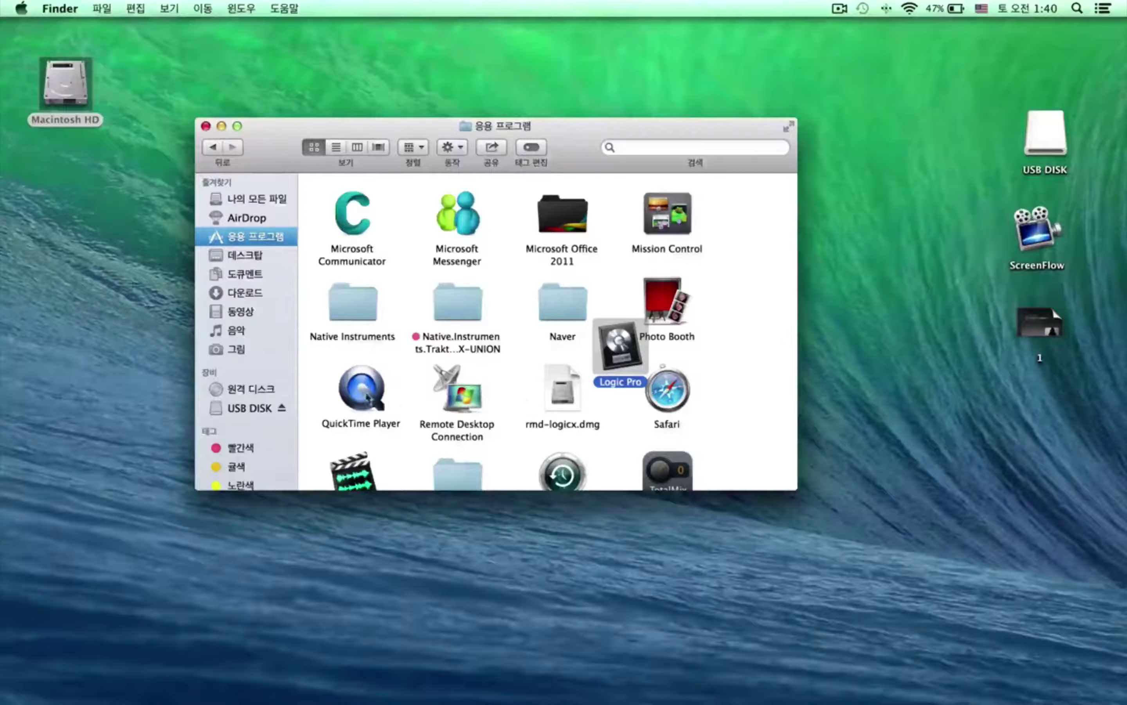
Shift the Remote Desktop Connection icon slightly within the 응용 프로그램 folder and close the window
{"action": "left_click_drag", "start_coordinate": [441, 401], "coordinate": [499, 394]}
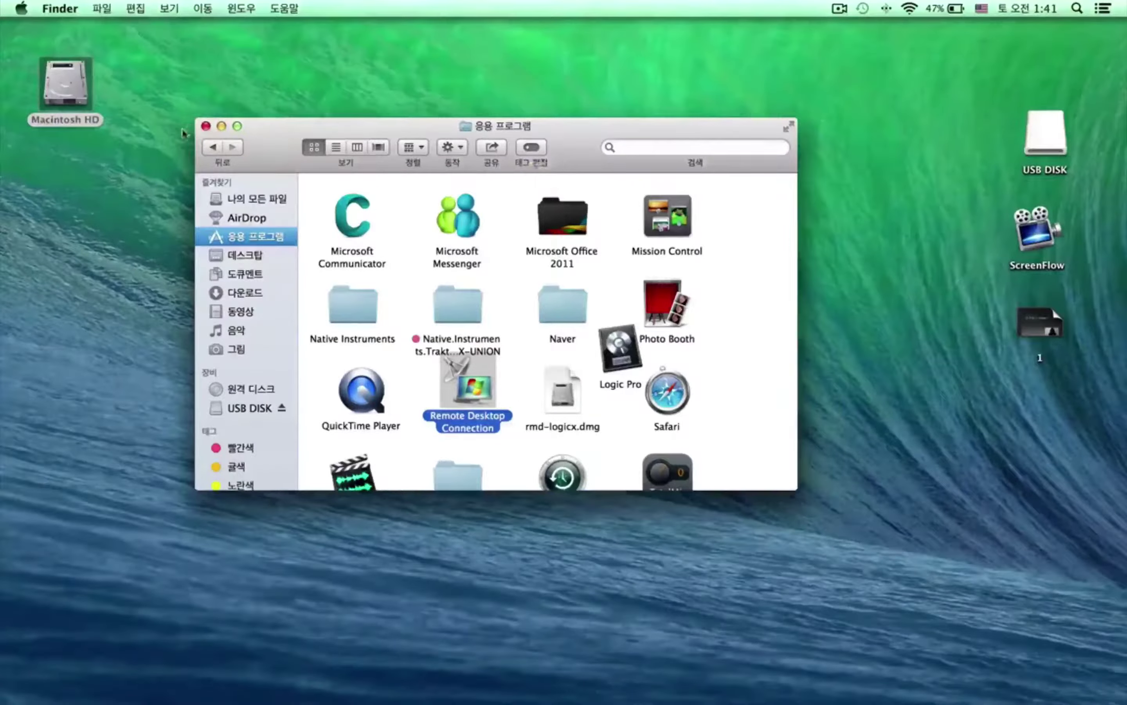
{"action": "left_click", "coordinate": [206, 126]}
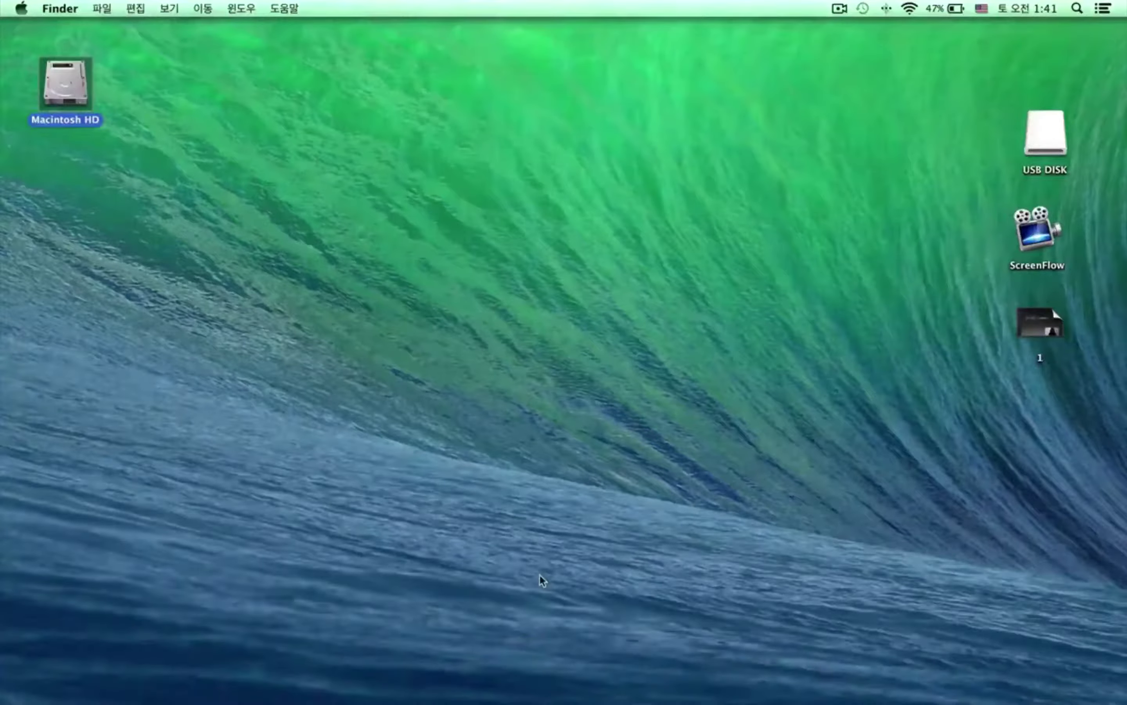
Open the Dock preferences and move their window slightly down and to the right
{"action": "mouse_move", "coordinate": [578, 671]}
{"action": "mouse_move", "coordinate": [578, 699]}
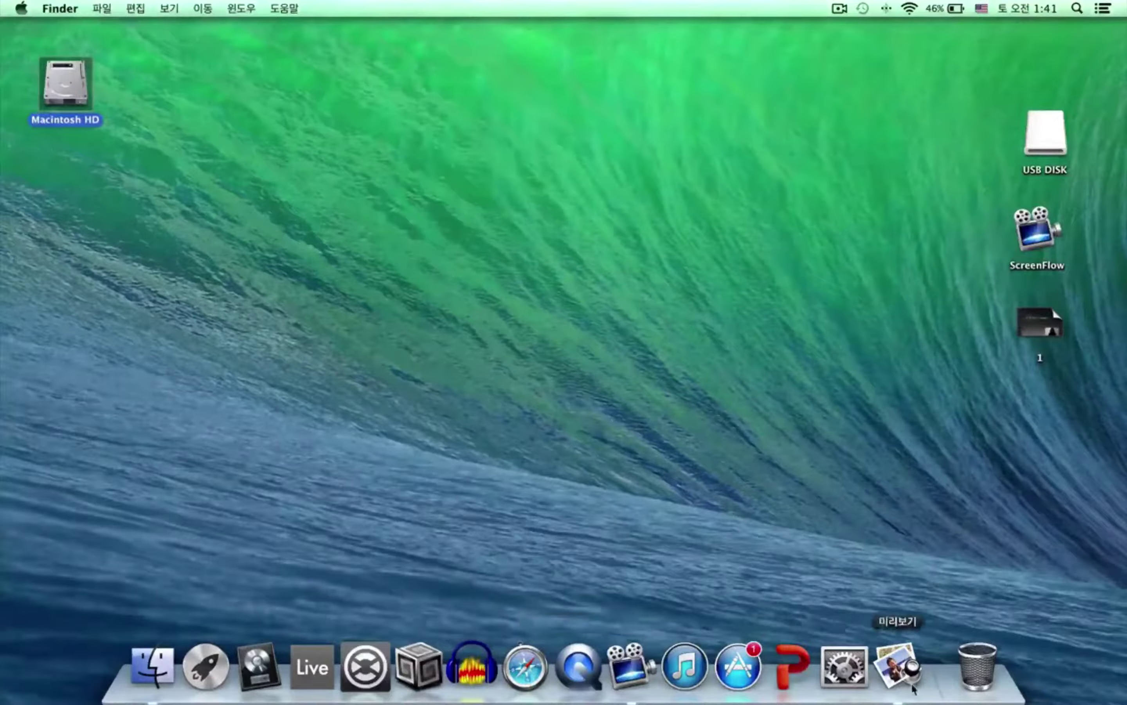
{"action": "right_click", "coordinate": [941, 686]}
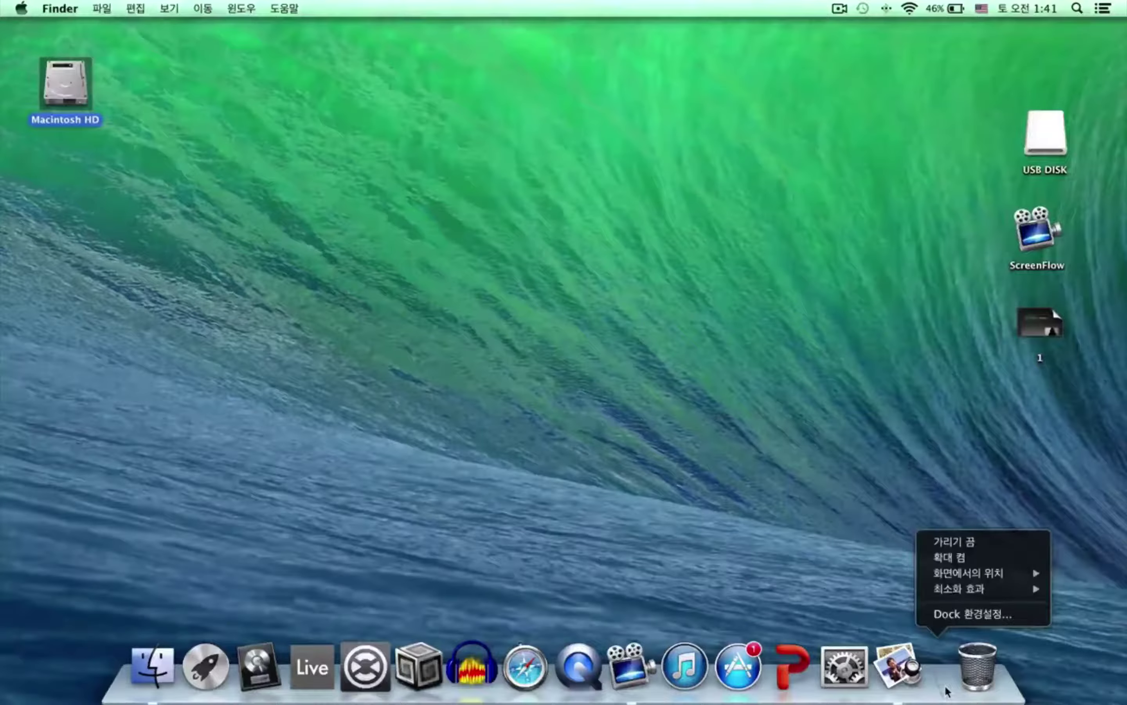
{"action": "left_click", "coordinate": [981, 615]}
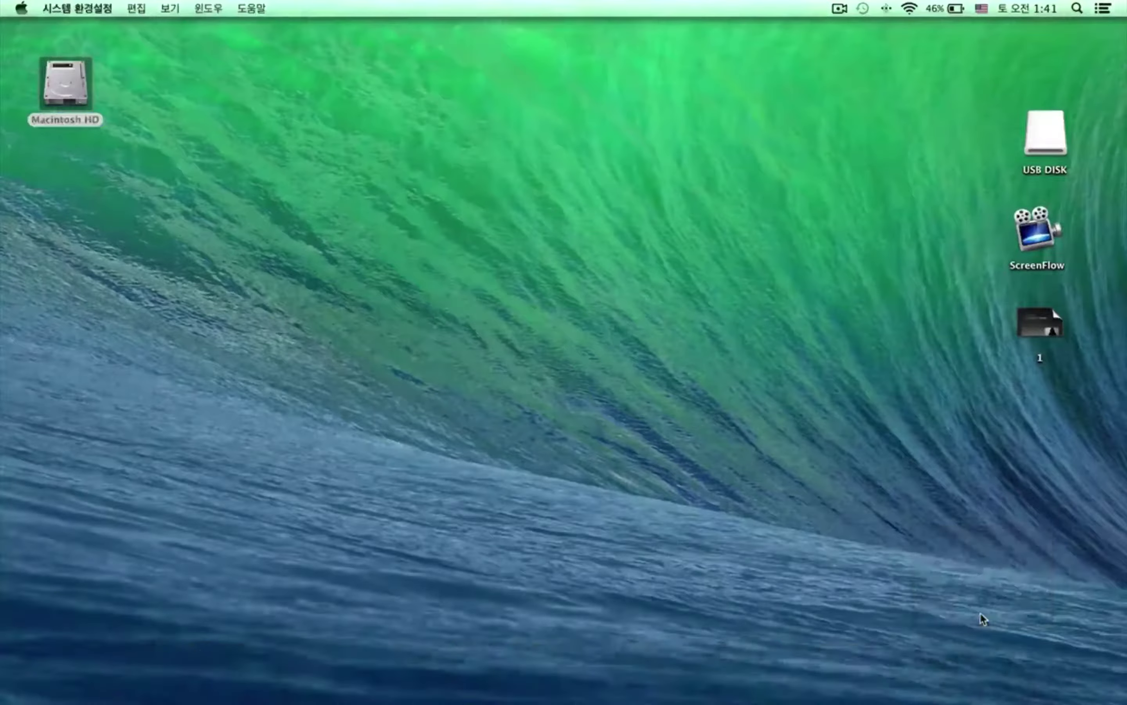
{"action": "left_click", "coordinate": [77, 8]}
{"action": "left_click", "coordinate": [20, 10]}
{"action": "left_click", "coordinate": [20, 10]}
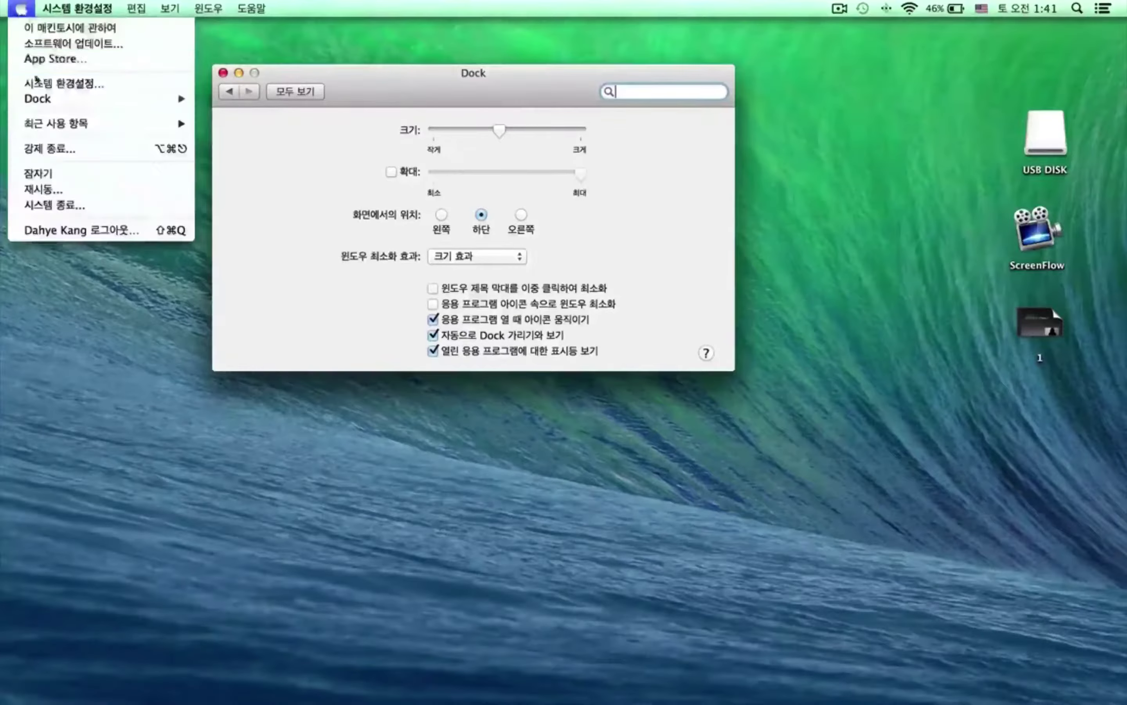
{"action": "left_click", "coordinate": [54, 85]}
{"action": "left_click_drag", "start_coordinate": [399, 88], "coordinate": [418, 121]}
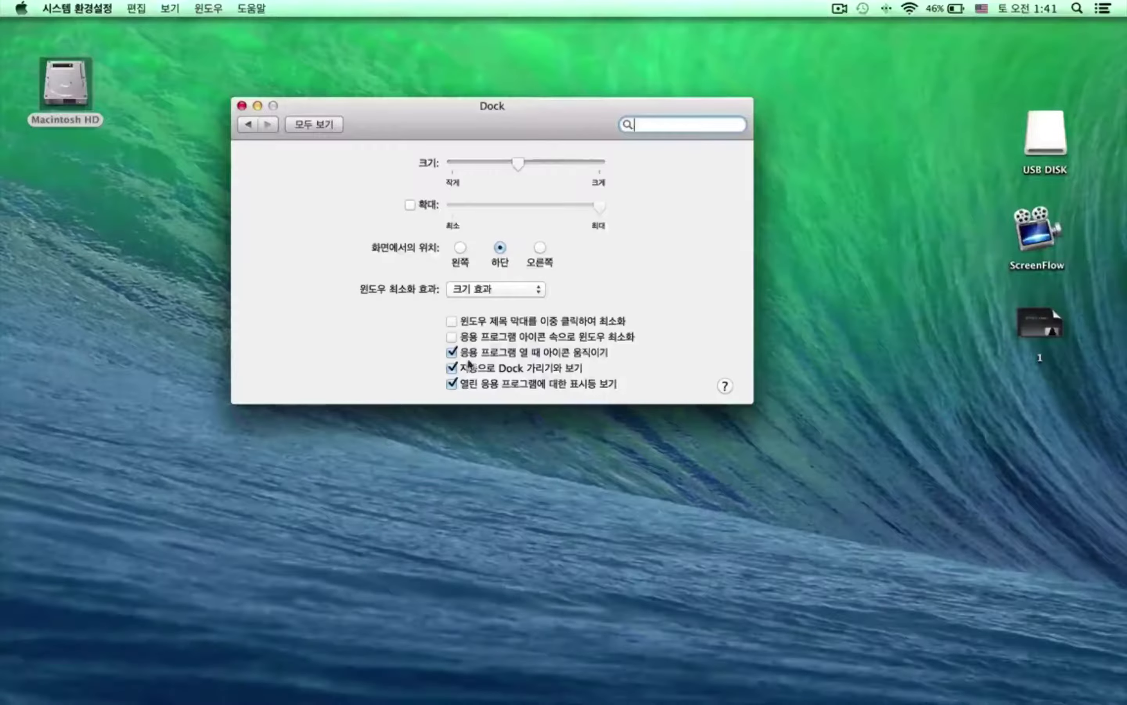
Turn off the 자동으로 Dock 가리기와 보기 option in the Dock preferences
{"action": "left_click", "coordinate": [453, 369]}
{"action": "left_click", "coordinate": [453, 369]}
{"action": "left_click", "coordinate": [452, 369]}
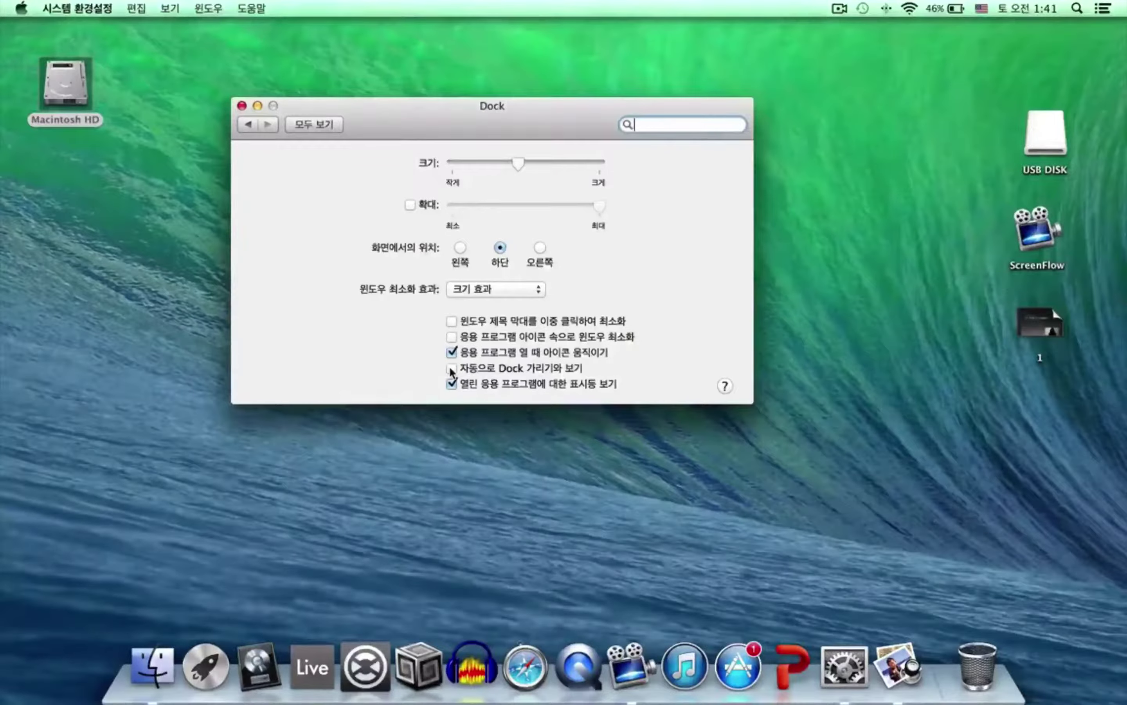
Try the Dock's screen position at 왼쪽 and 오른쪽, and return it to 하단
{"action": "left_click", "coordinate": [462, 248]}
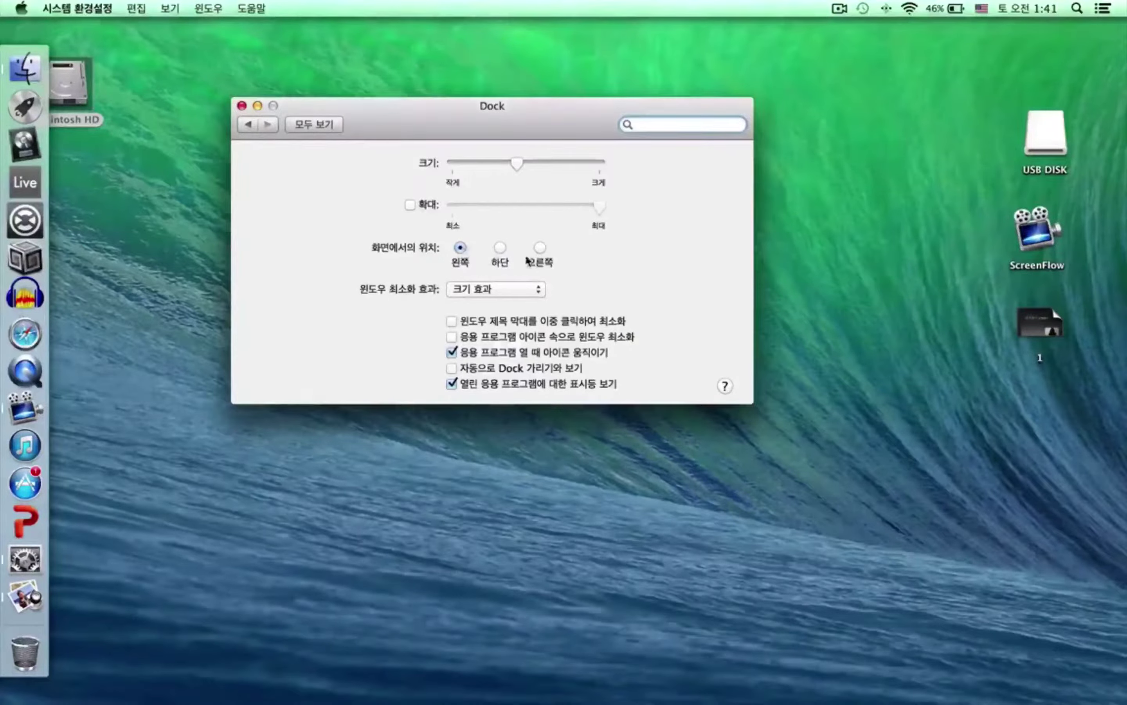
{"action": "left_click", "coordinate": [540, 247]}
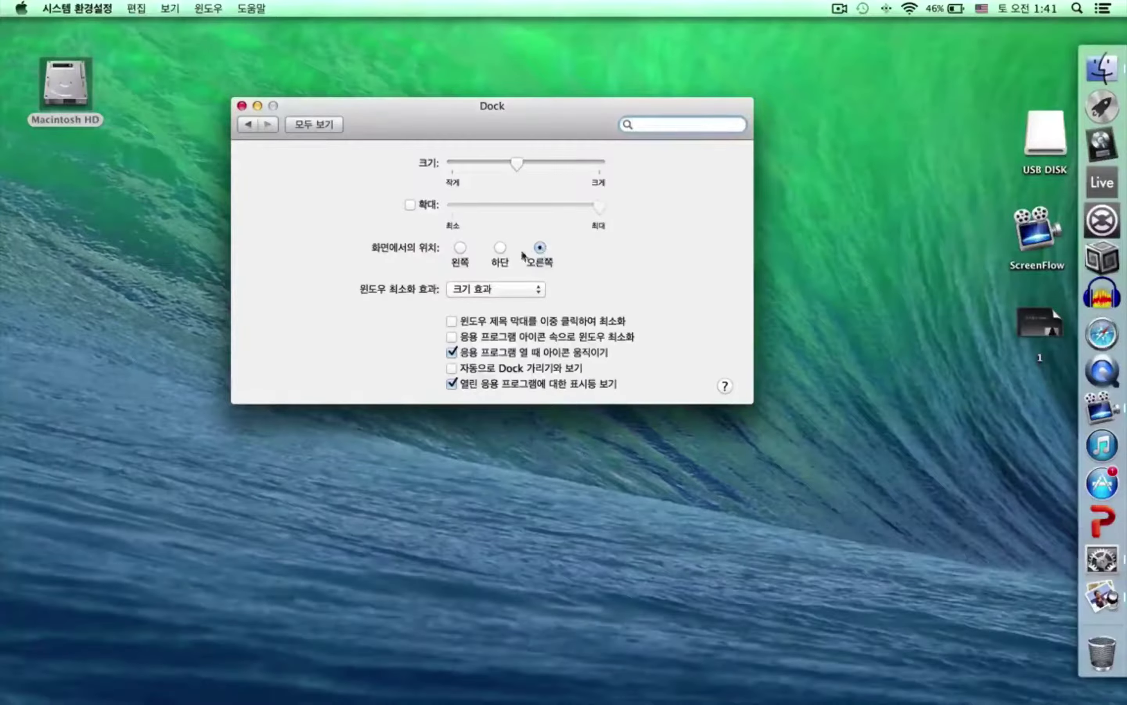
{"action": "left_click", "coordinate": [500, 248]}
Enlarge the Dock slightly, turn on 자동으로 Dock 가리기와 보기, and close the Dock preferences
{"action": "left_click_drag", "start_coordinate": [518, 161], "coordinate": [521, 221]}
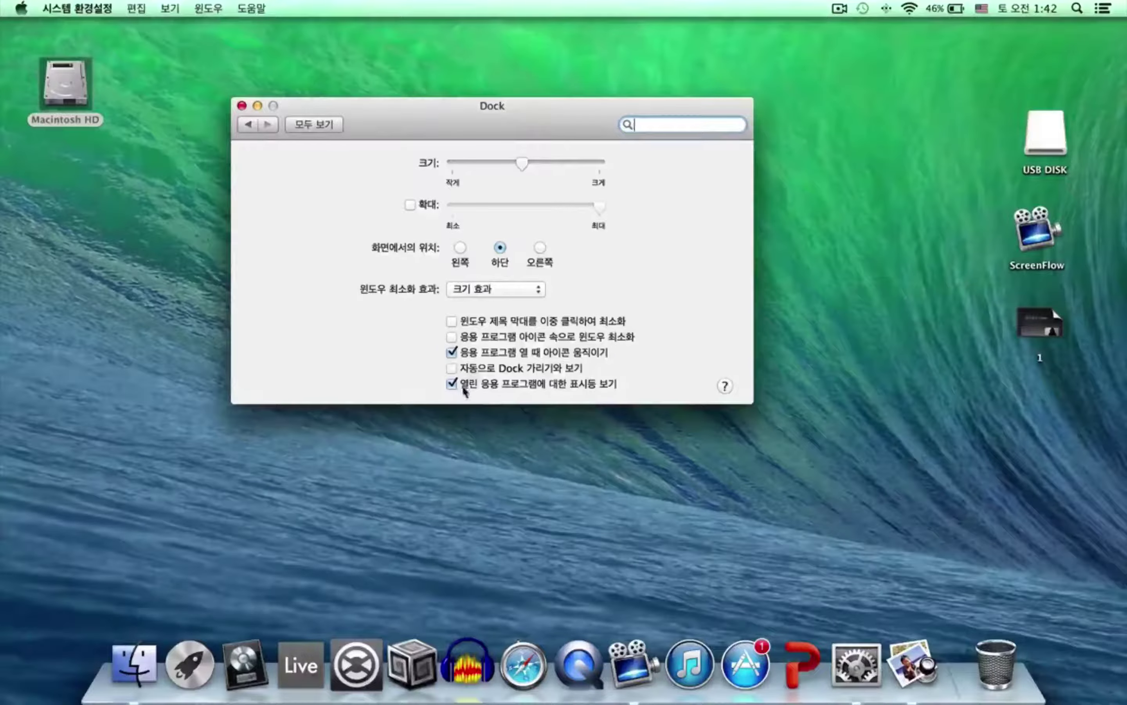
{"action": "left_click", "coordinate": [451, 368]}
{"action": "left_click", "coordinate": [242, 106]}
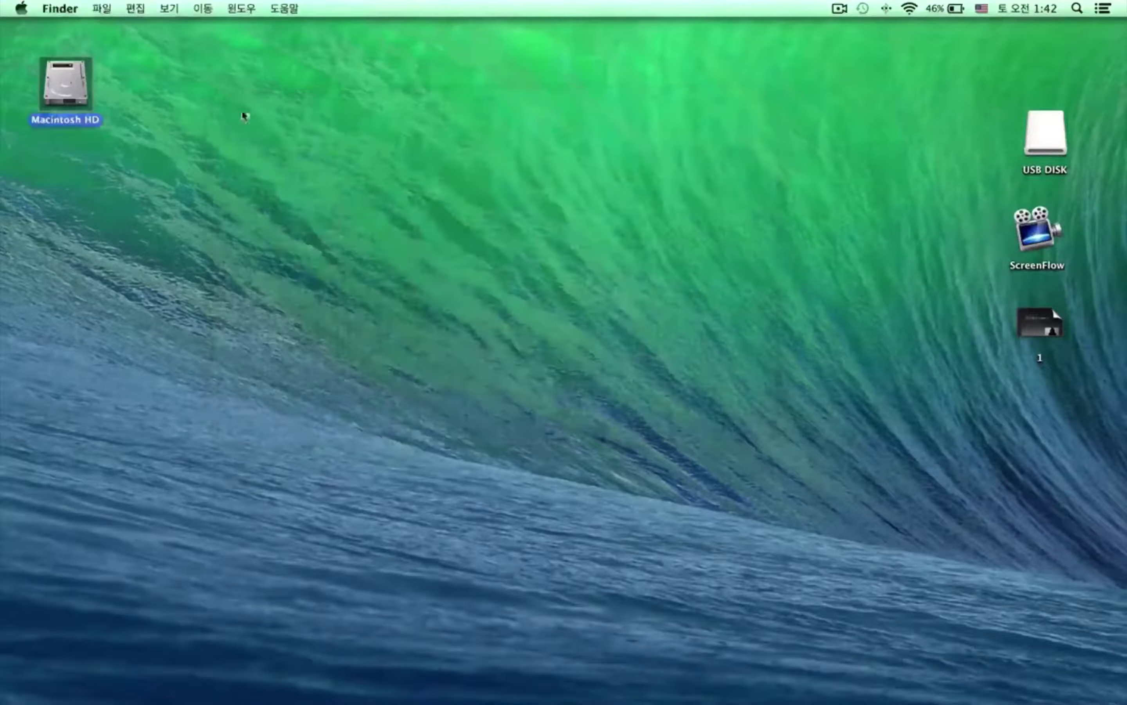
Create a new folder in the middle of the desktop and name it asdfdf
{"action": "mouse_move", "coordinate": [301, 690]}
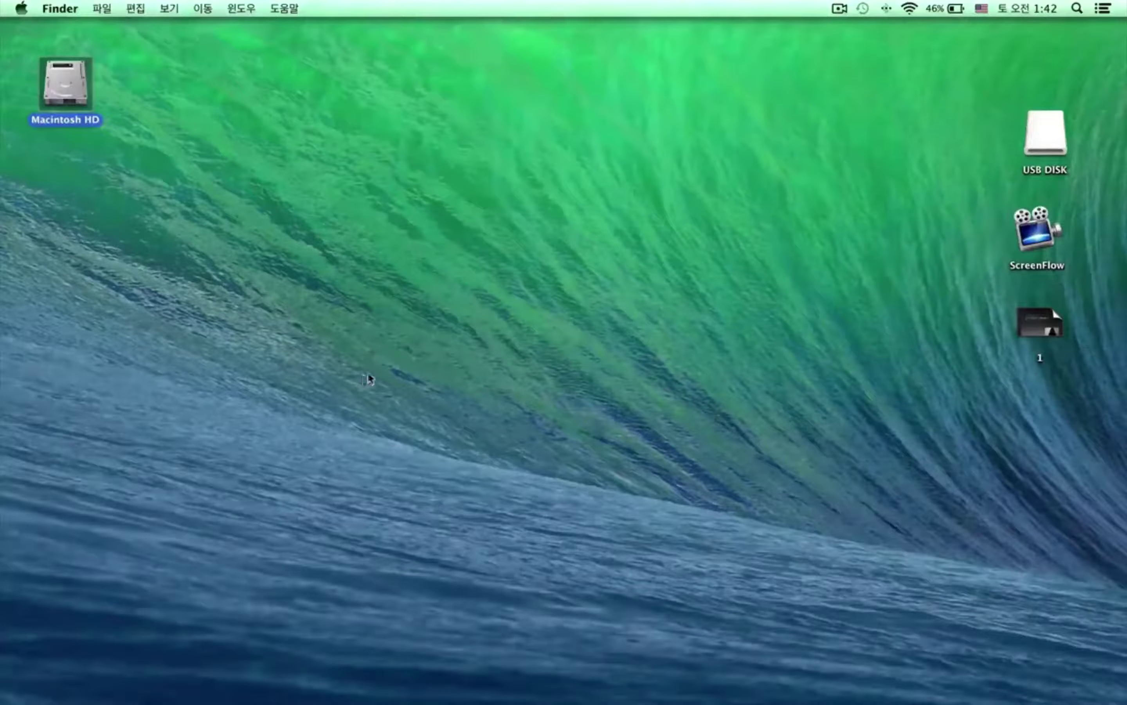
{"action": "right_click", "coordinate": [505, 343]}
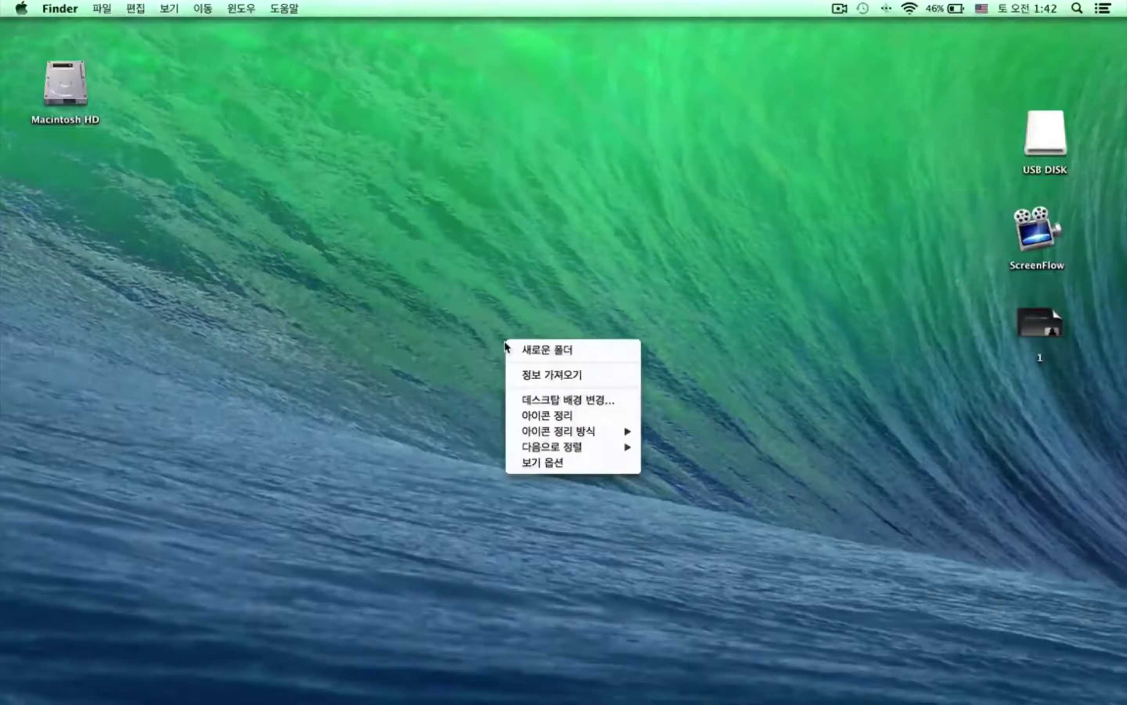
{"action": "left_click", "coordinate": [526, 350]}
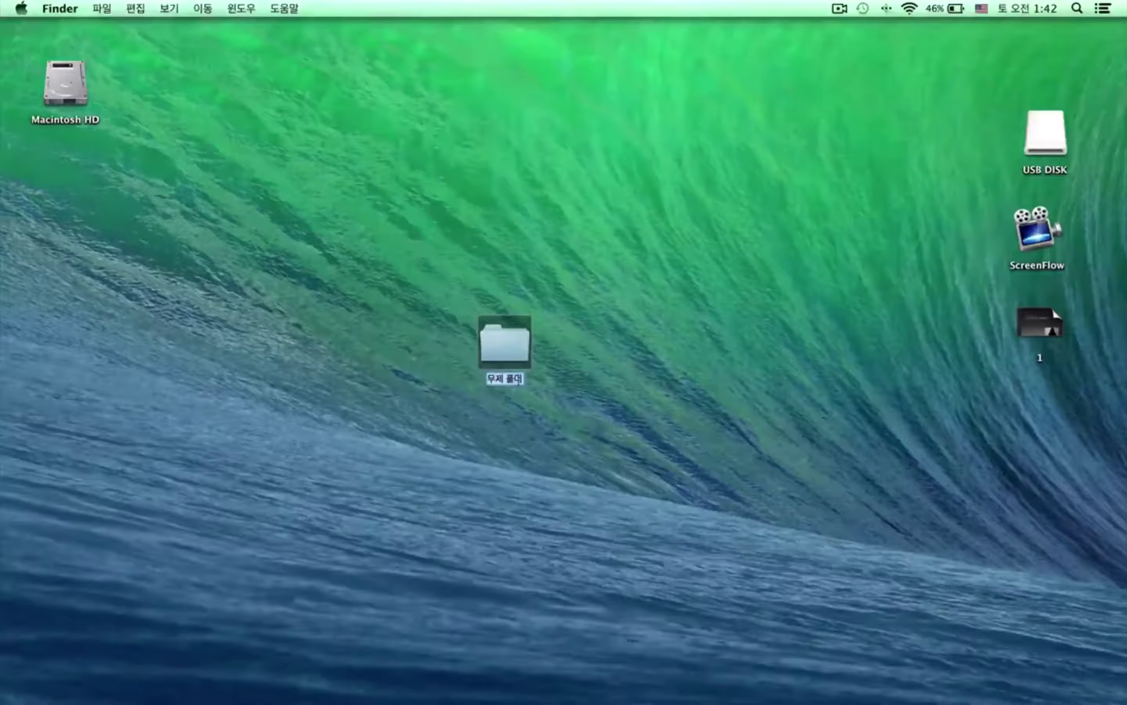
{"action": "double_click", "coordinate": [517, 379]}
{"action": "key", "text": "BackSpace"}
{"action": "key", "text": "BackSpace"}
{"action": "key", "text": "BackSpace"}
{"action": "key", "text": "BackSpace"}
{"action": "key", "text": "BackSpace"}
{"action": "type", "text": "asdfdf"}
{"action": "left_click", "coordinate": [584, 357]}
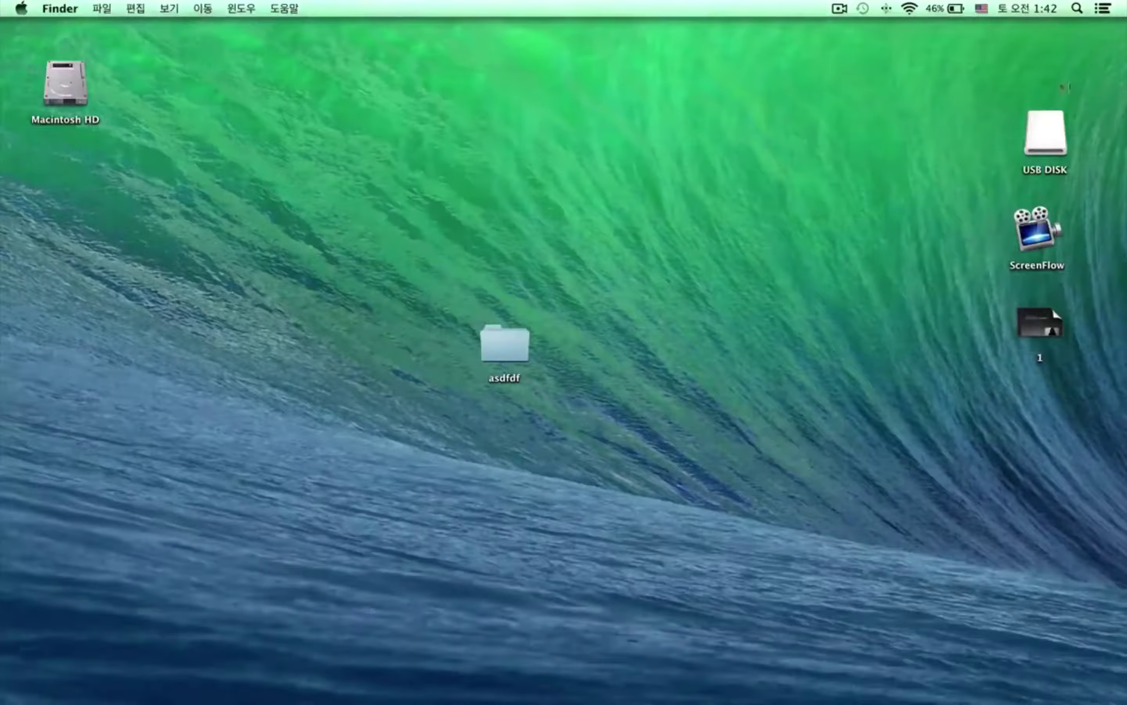
Look at the commands available for the USB DISK volume, including 'USB DISK' 추출, and dismiss them
{"action": "right_click", "coordinate": [1046, 122]}
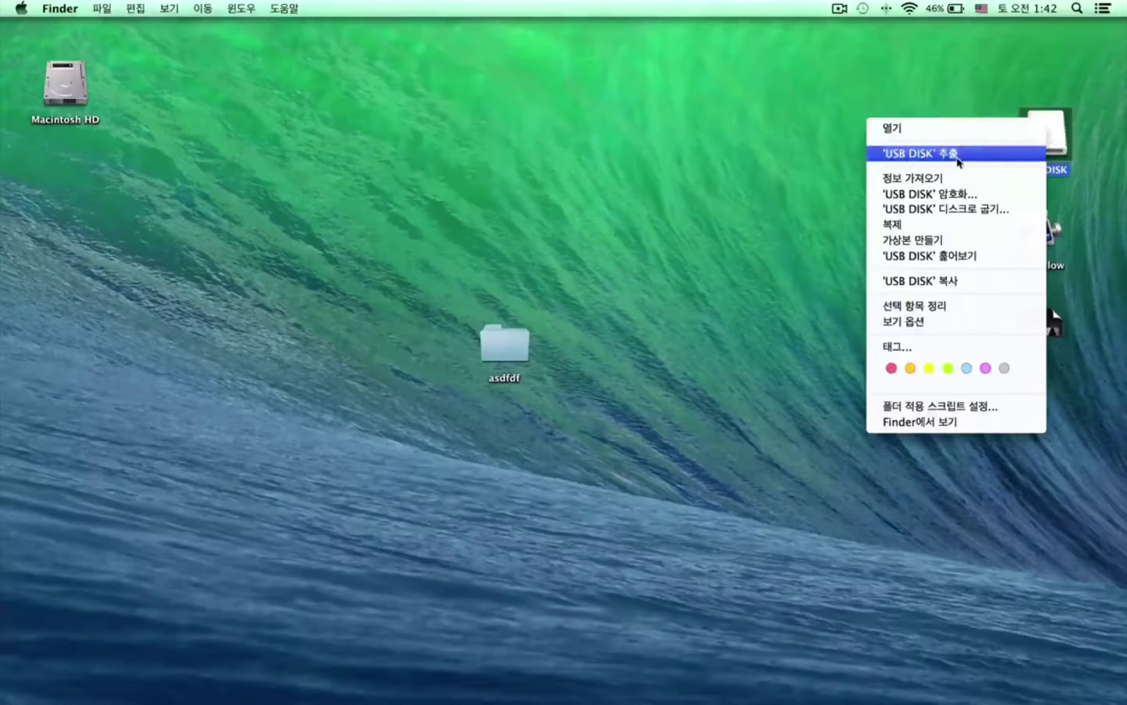
{"action": "left_click", "coordinate": [965, 85]}
{"action": "left_click_drag", "start_coordinate": [1060, 144], "coordinate": [1004, 129]}
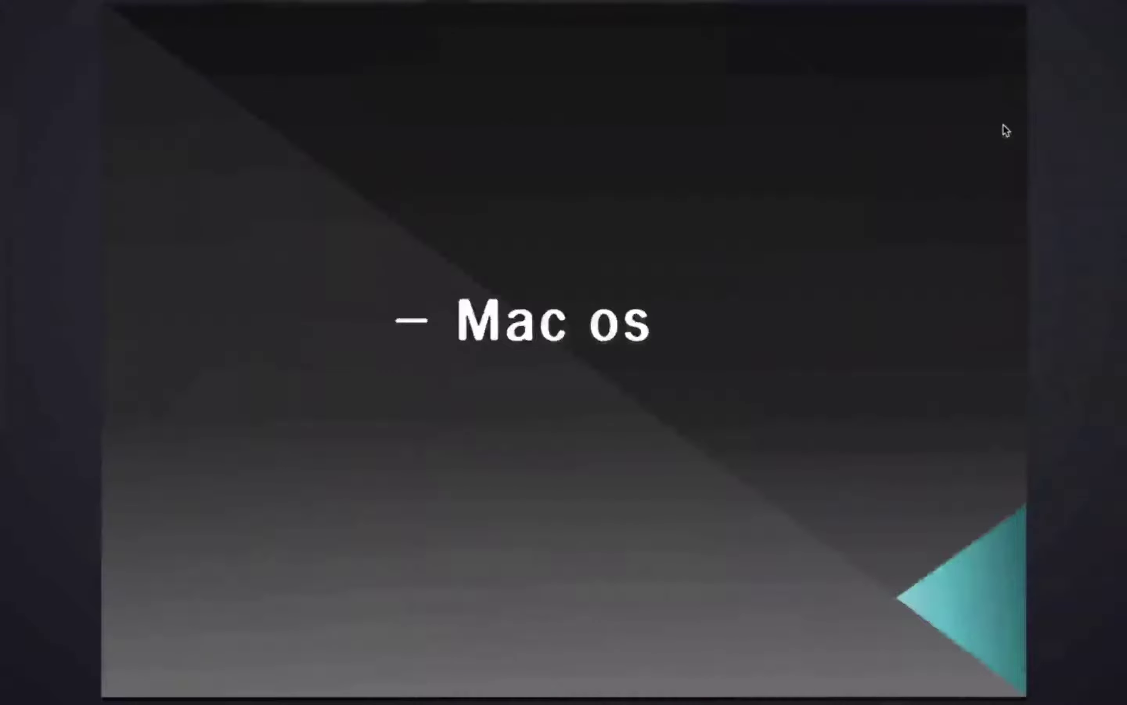
{"action": "key", "text": "Right"}
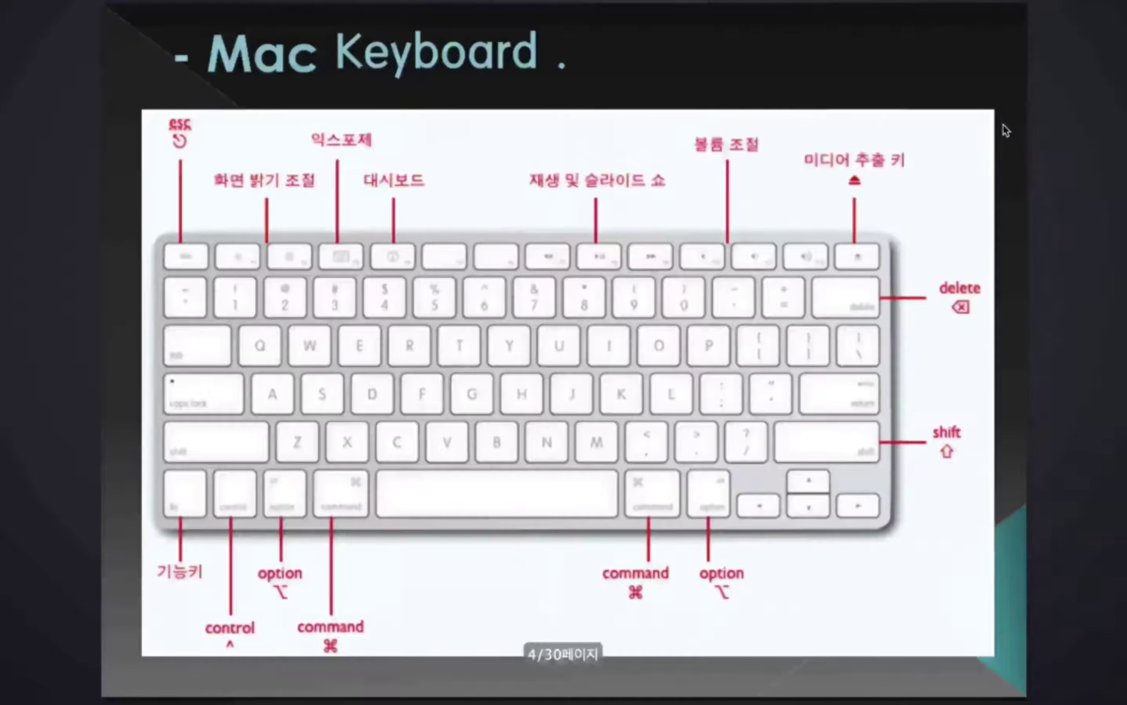